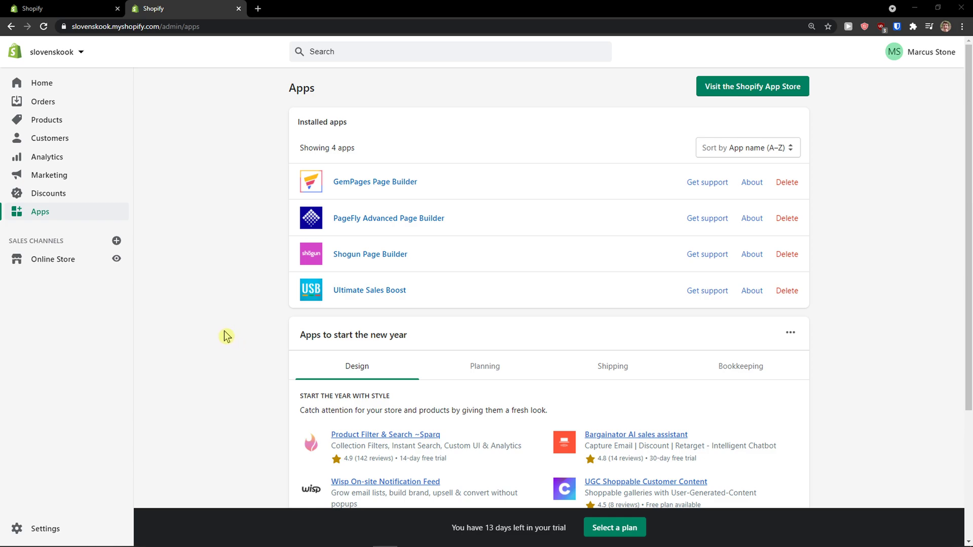
- Open the Ultimate Sales Boost app from the store's installed apps
scroll(228, 336, down, 1)
scroll(227, 335, up, 1)
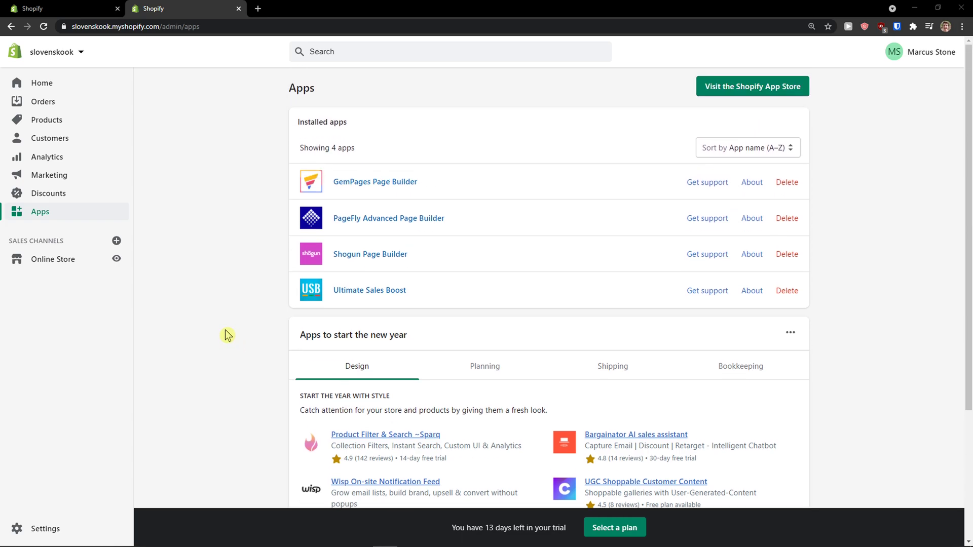
click(375, 299)
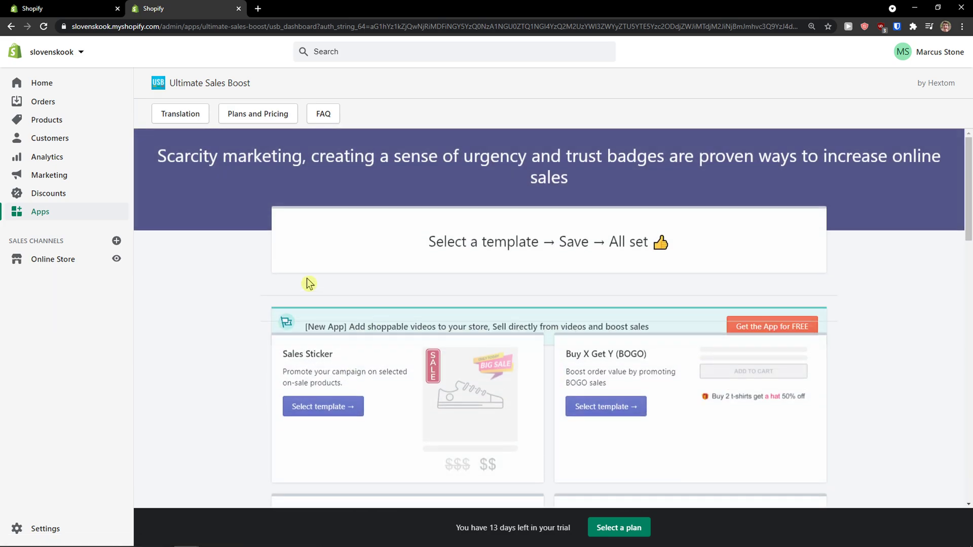
- Browse the campaign templates: Flash Sale, Cart Timer, Limited Quantities and Trust Badge
scroll(260, 266, down, 3)
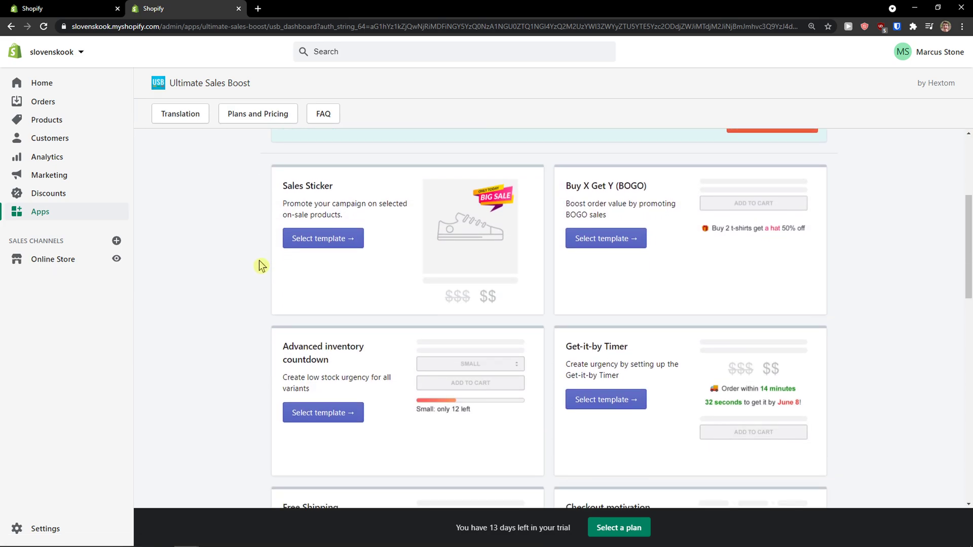
scroll(281, 239, down, 1)
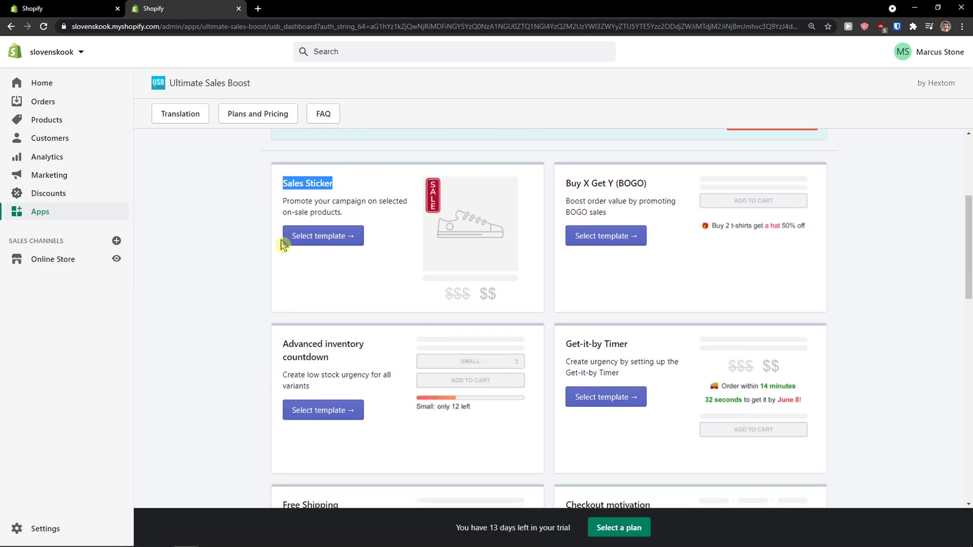
drag(281, 304, 353, 337)
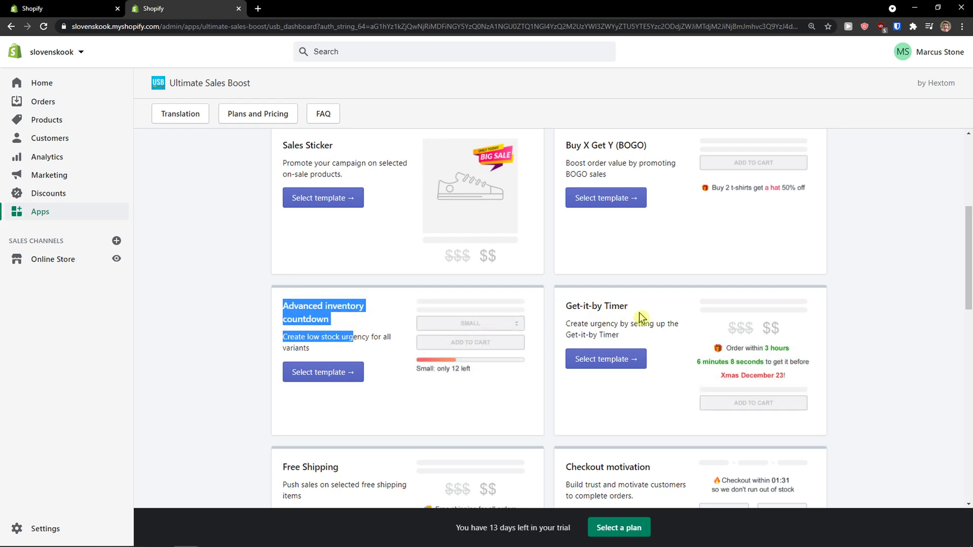
scroll(582, 299, down, 4)
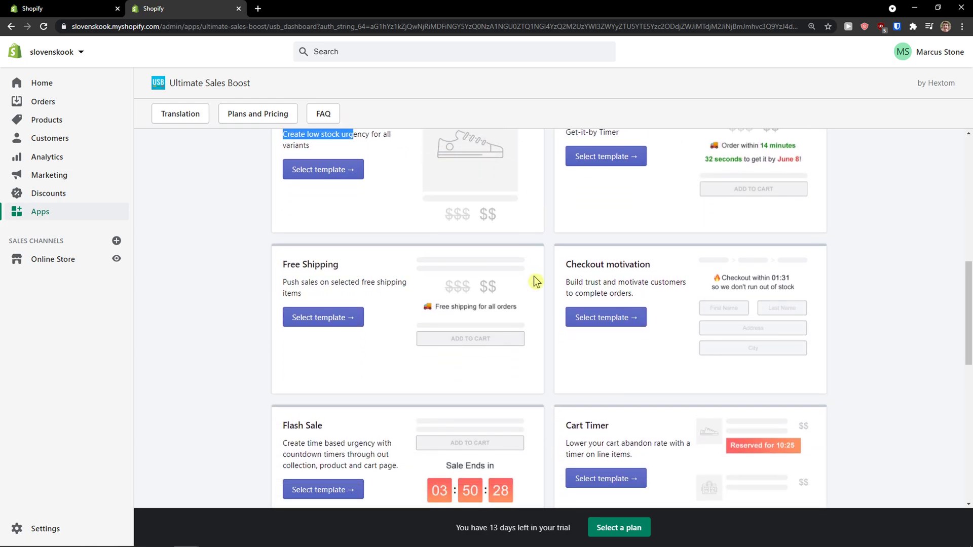
scroll(566, 271, down, 3)
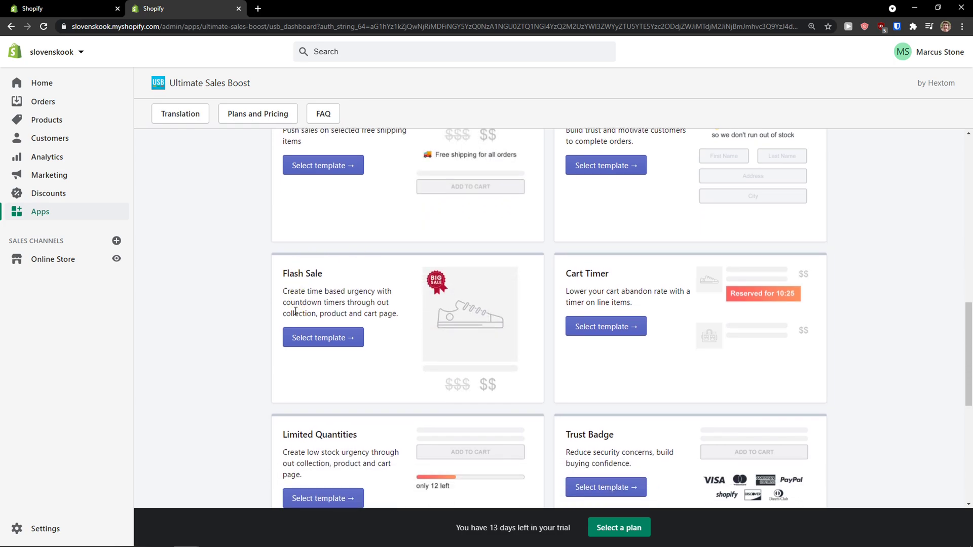
scroll(563, 281, down, 3)
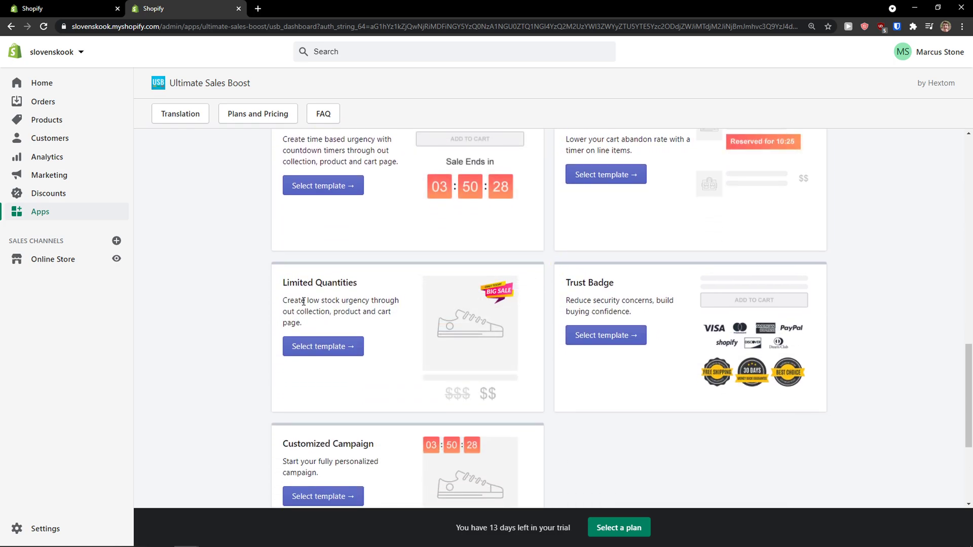
scroll(508, 299, down, 1)
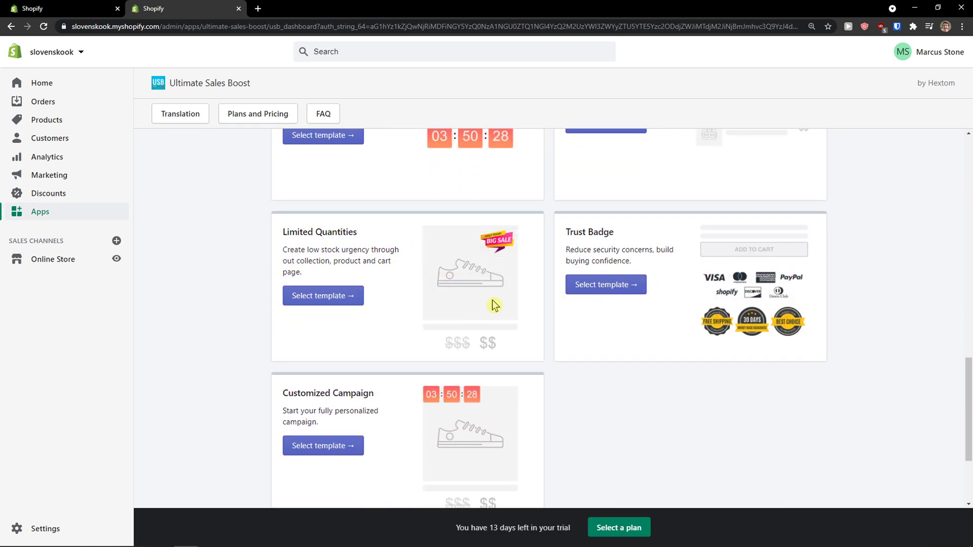
scroll(497, 299, up, 11)
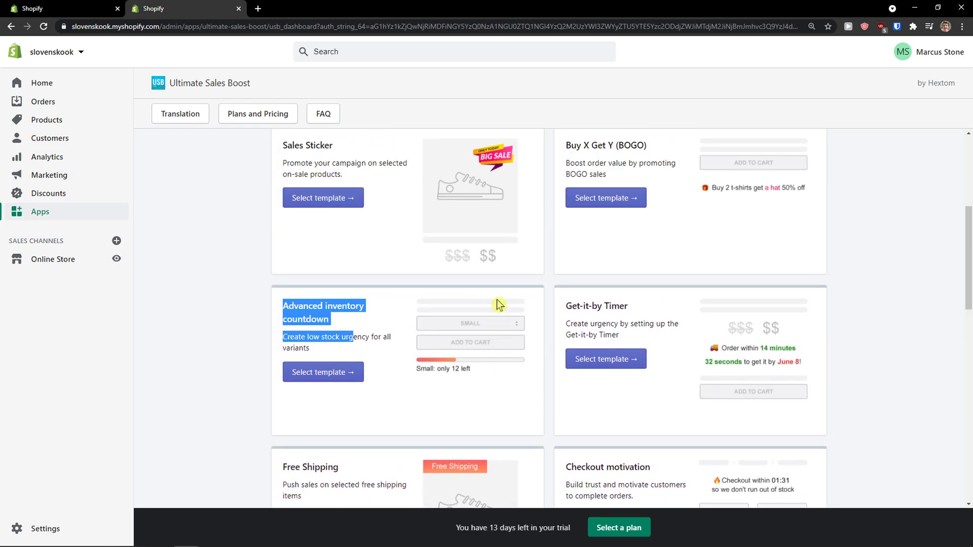
scroll(502, 298, down, 6)
scroll(503, 303, down, 3)
scroll(532, 324, up, 4)
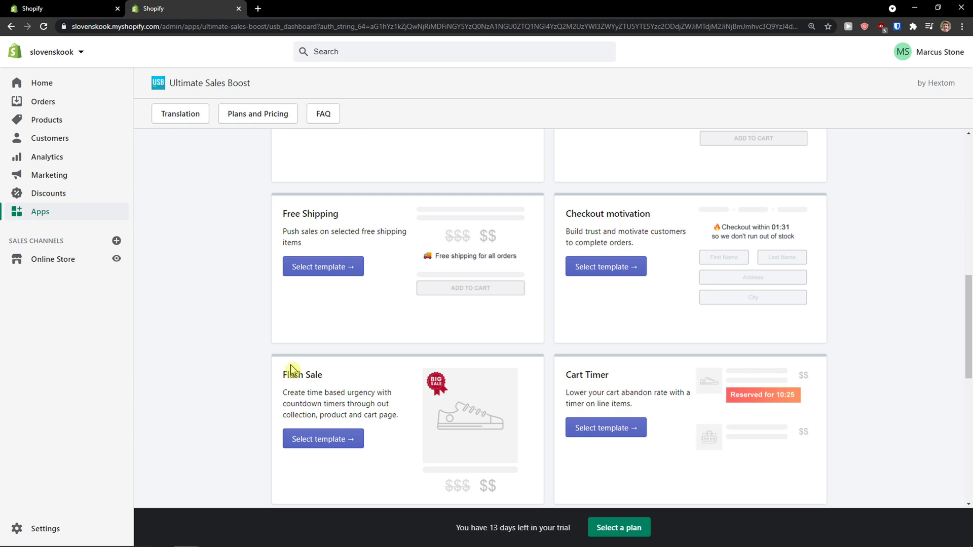
scroll(291, 370, down, 4)
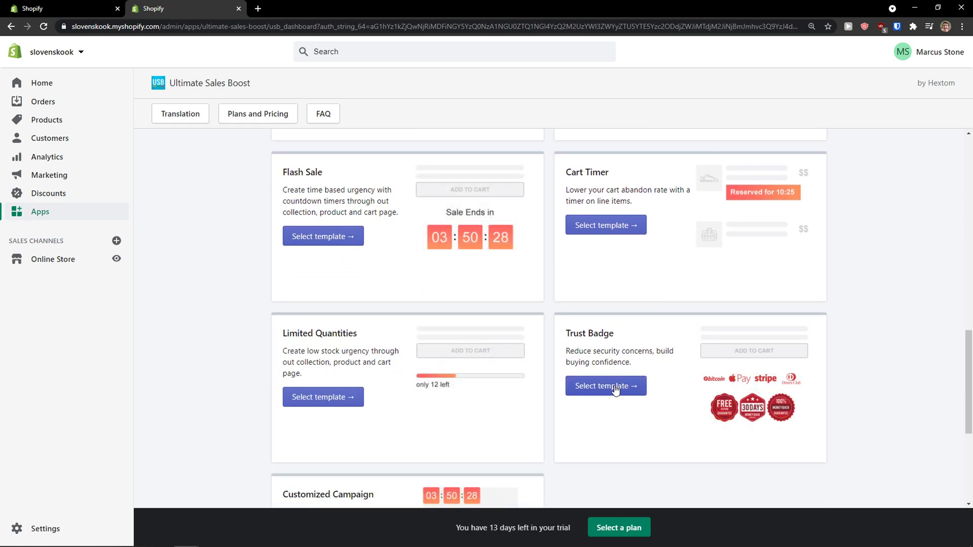
- Start a campaign from the Trust Badge template and select its Campaign Name text
click(598, 390)
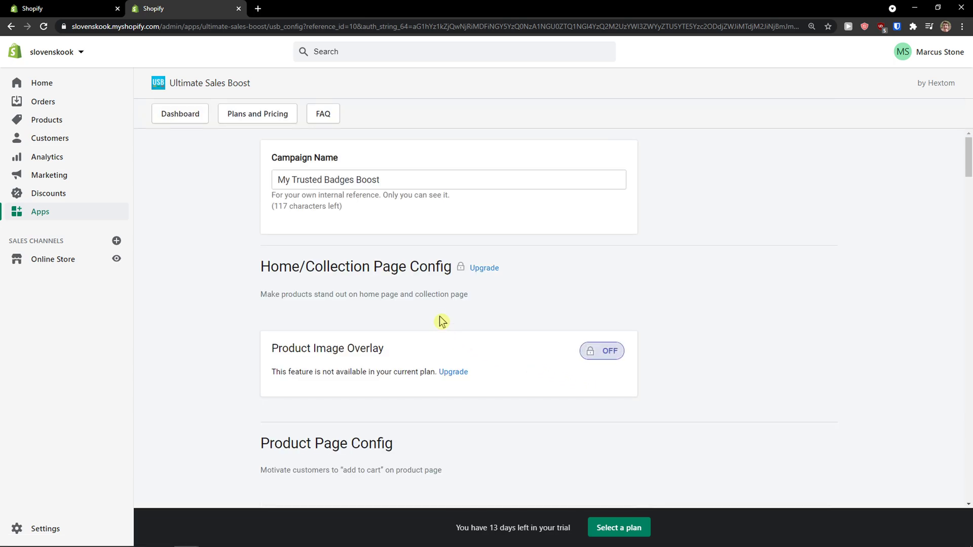
scroll(442, 321, down, 1)
scroll(445, 321, up, 1)
double_click(296, 175)
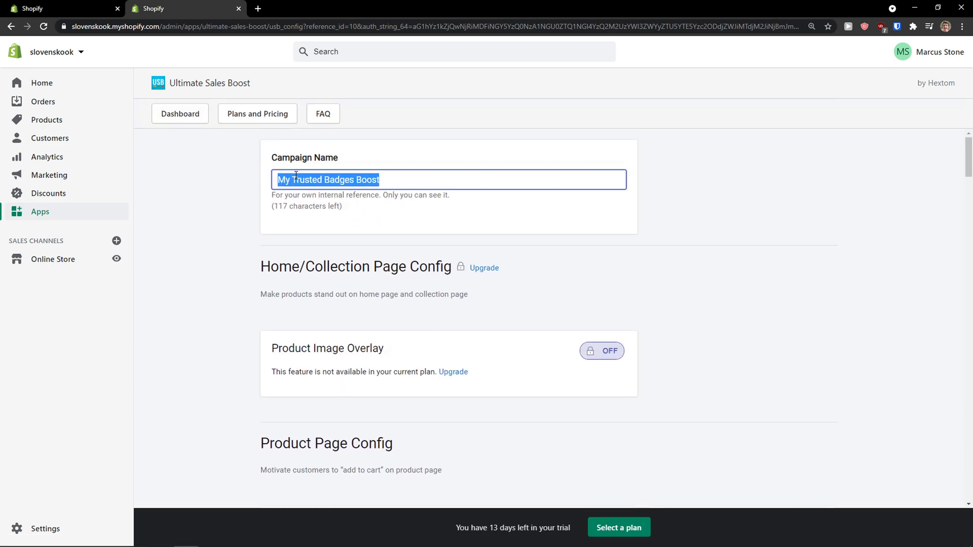
drag(276, 160, 367, 158)
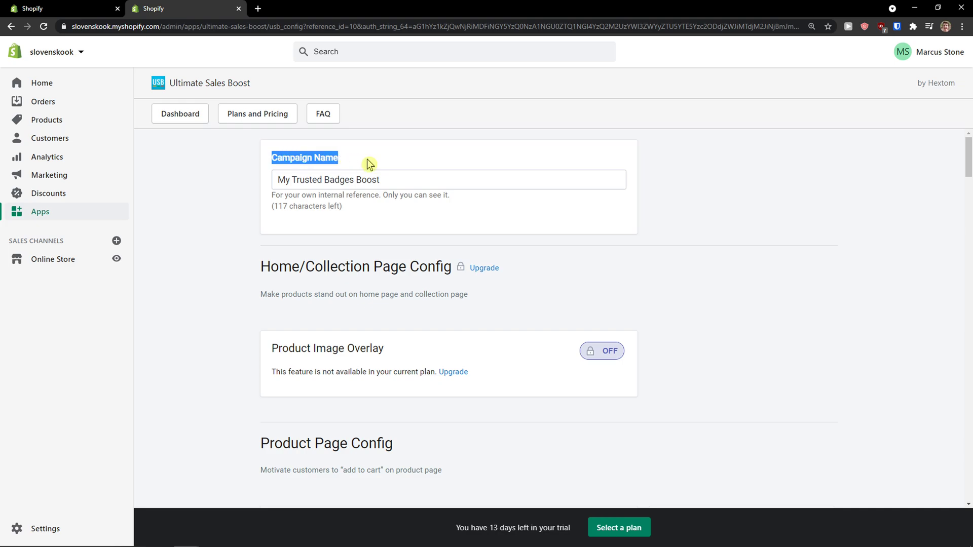
- Review the Product Page Config settings and the live preview below
scroll(353, 225, down, 2)
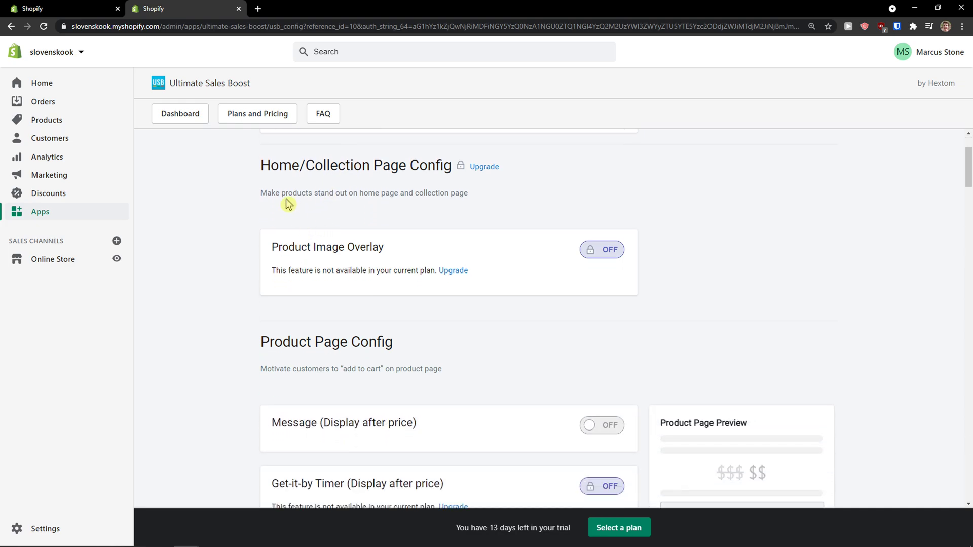
scroll(557, 253, down, 2)
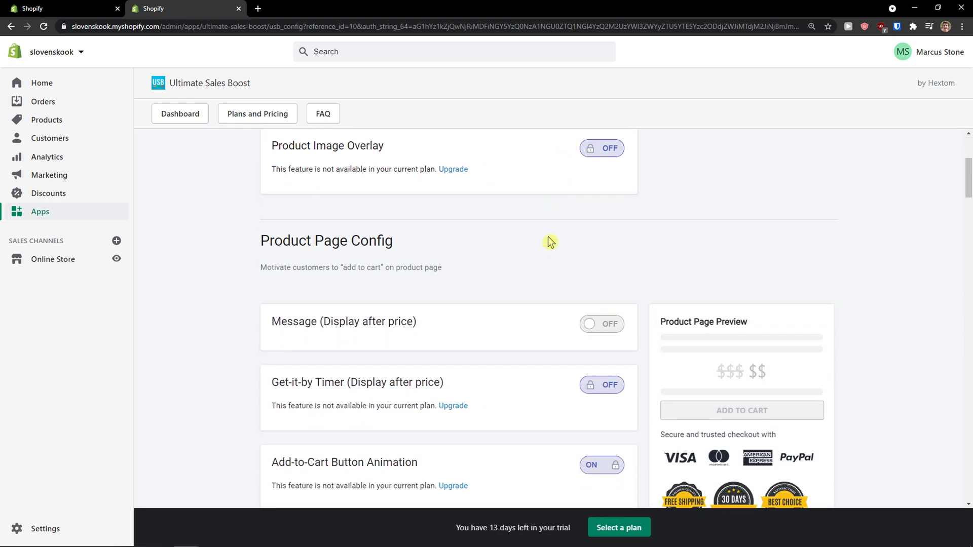
scroll(550, 241, up, 2)
scroll(500, 234, down, 2)
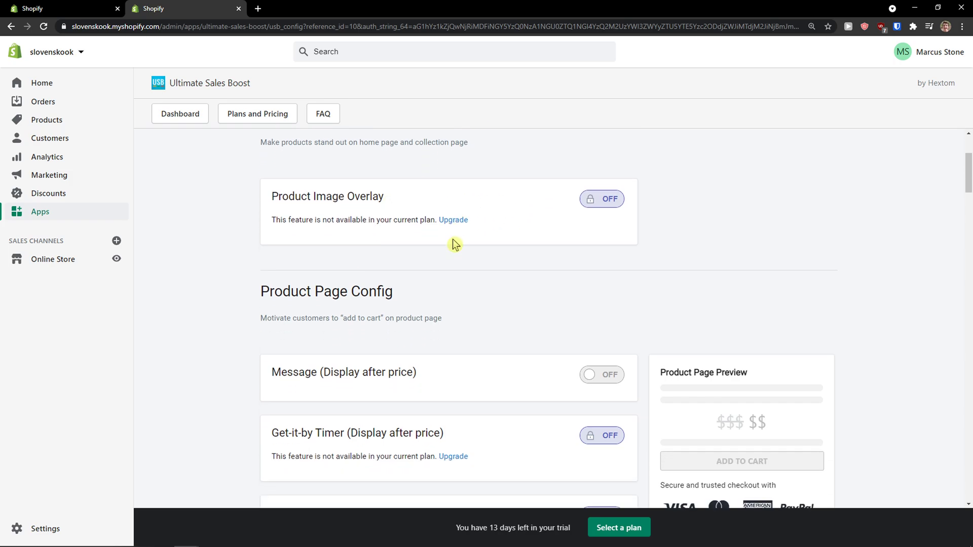
drag(413, 243, 257, 243)
scroll(256, 243, down, 3)
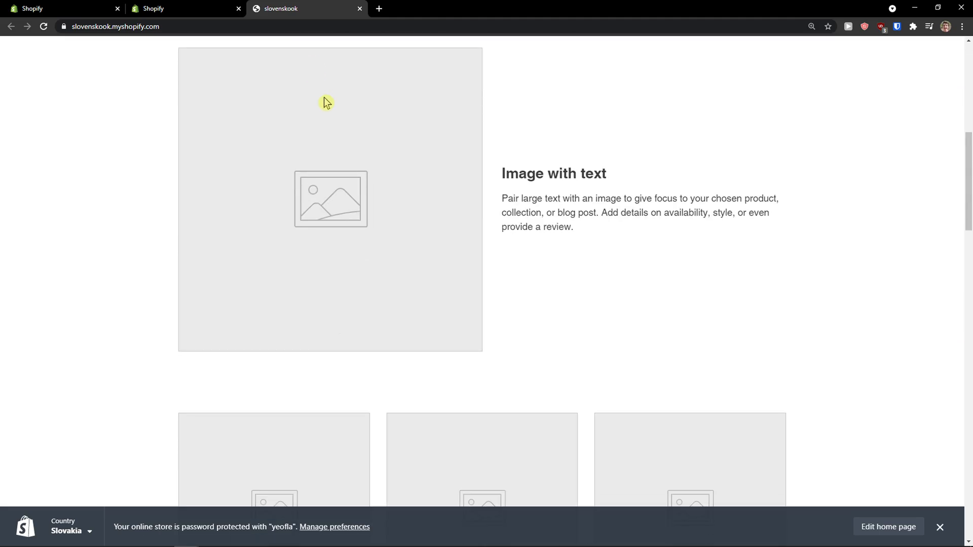
- Check the storefront home page and full product catalog, then return to the admin tab
scroll(446, 104, up, 8)
scroll(391, 159, down, 20)
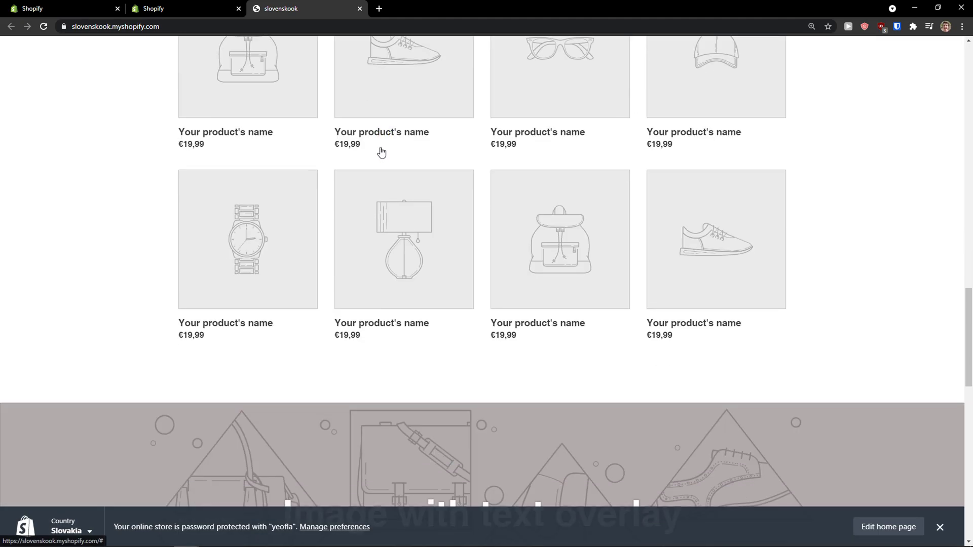
scroll(381, 152, down, 7)
scroll(507, 104, up, 20)
click(507, 60)
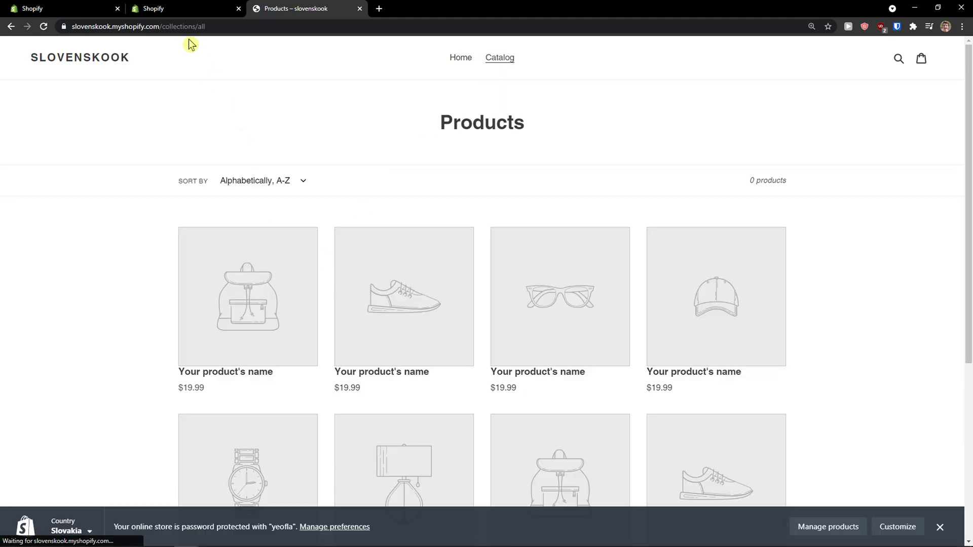
click(175, 8)
- Change the Shoes product status from Draft to Active and save it
click(69, 122)
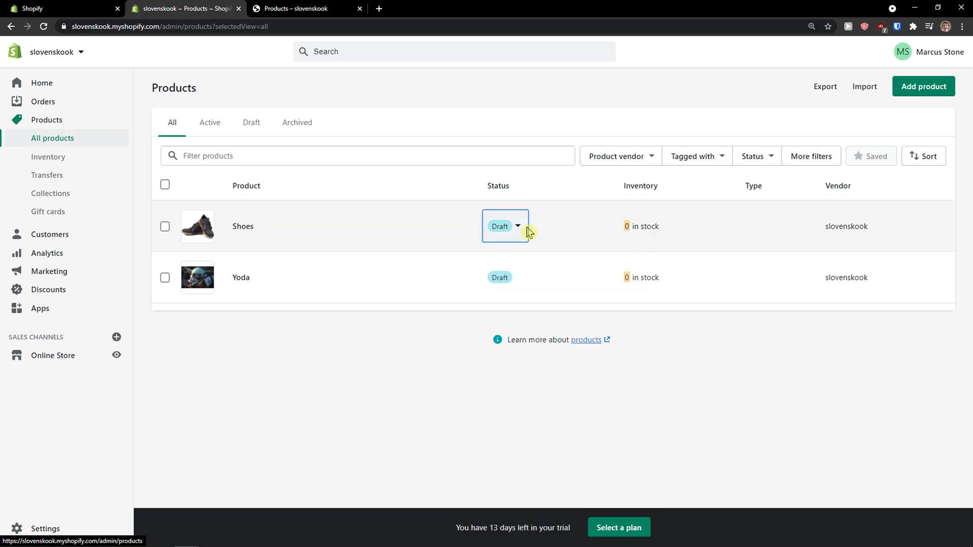
click(522, 227)
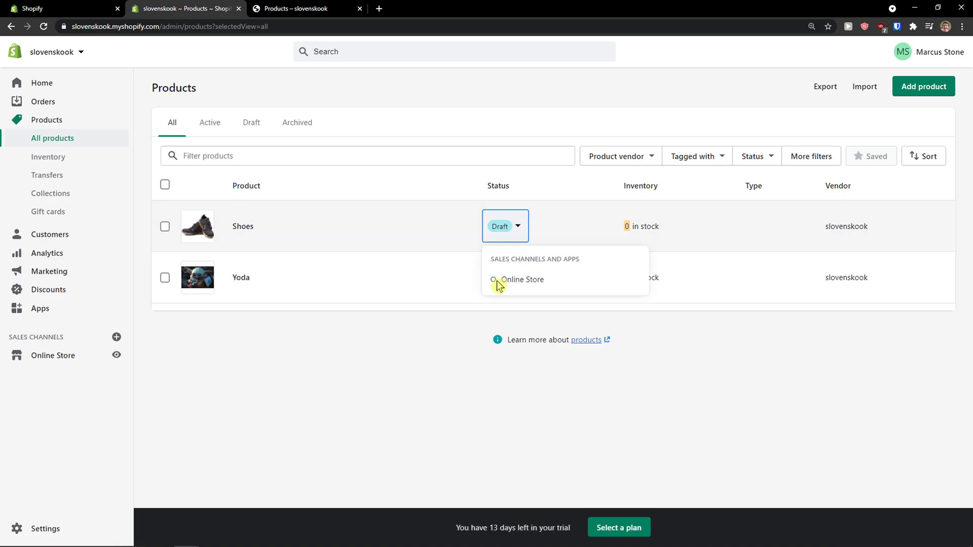
click(239, 229)
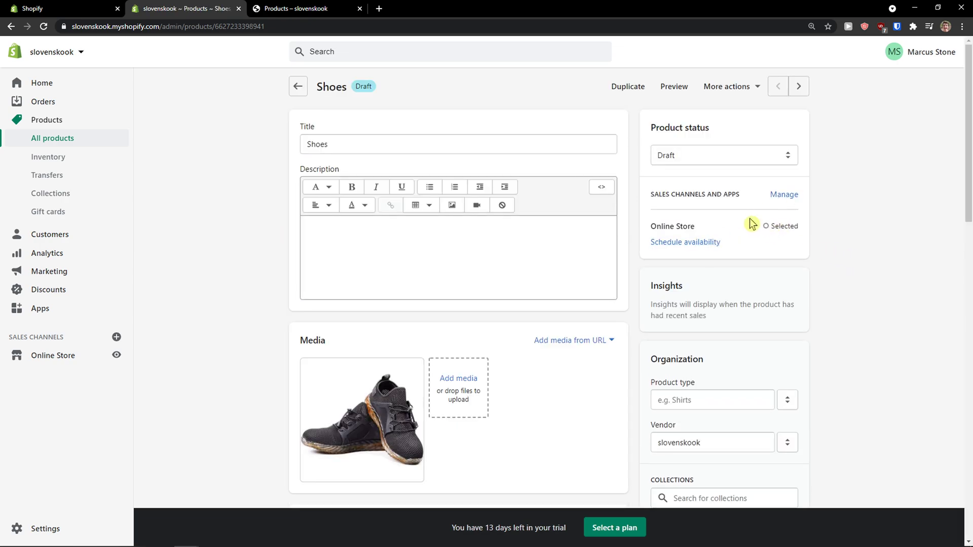
click(670, 101)
click(166, 12)
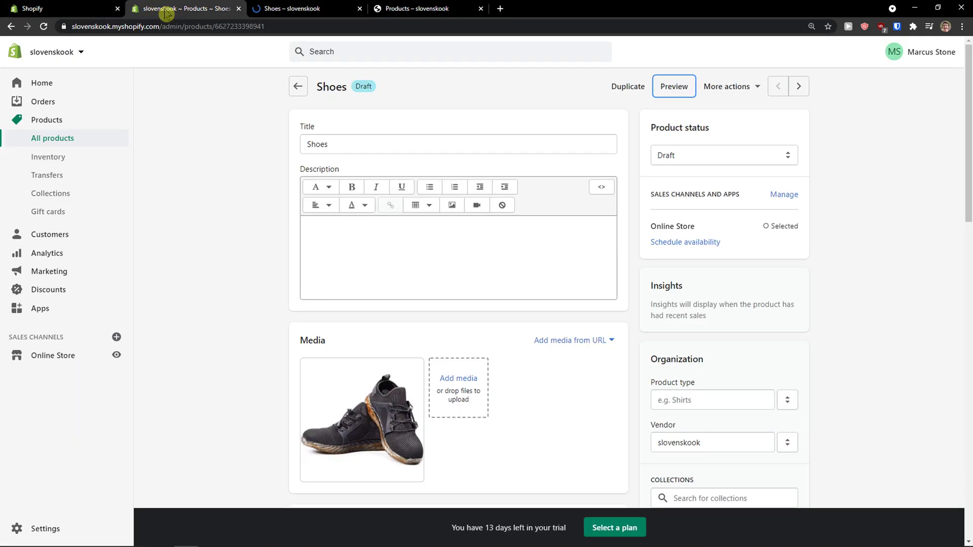
scroll(833, 265, down, 8)
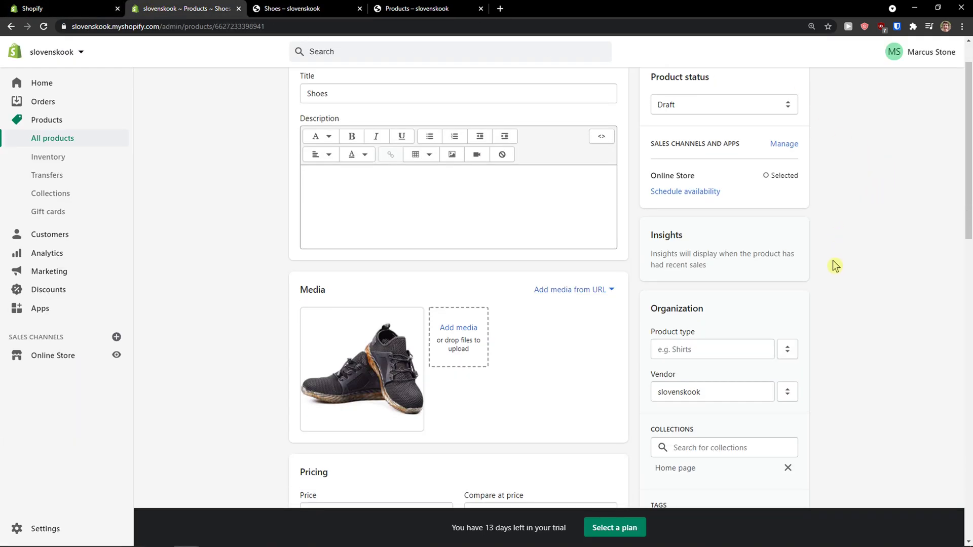
scroll(822, 261, down, 10)
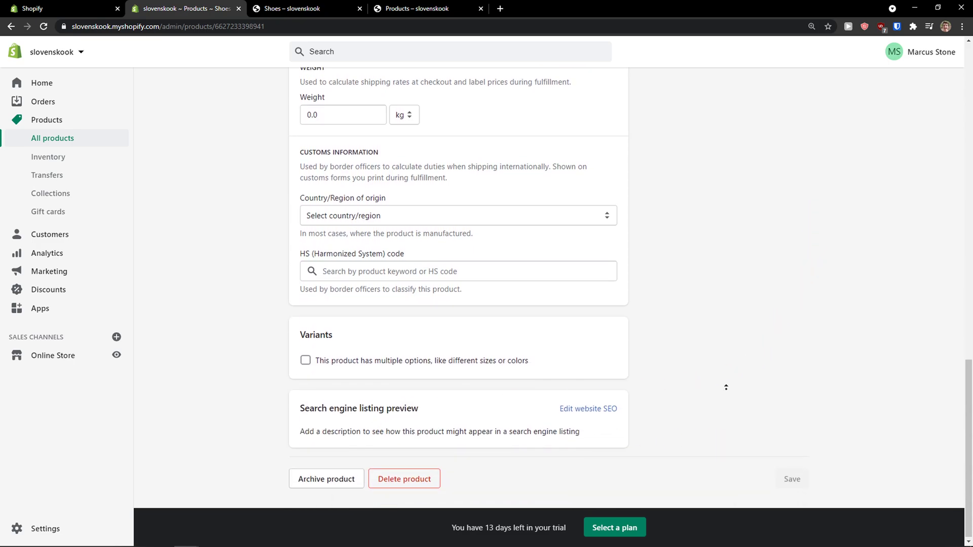
scroll(725, 389, up, 18)
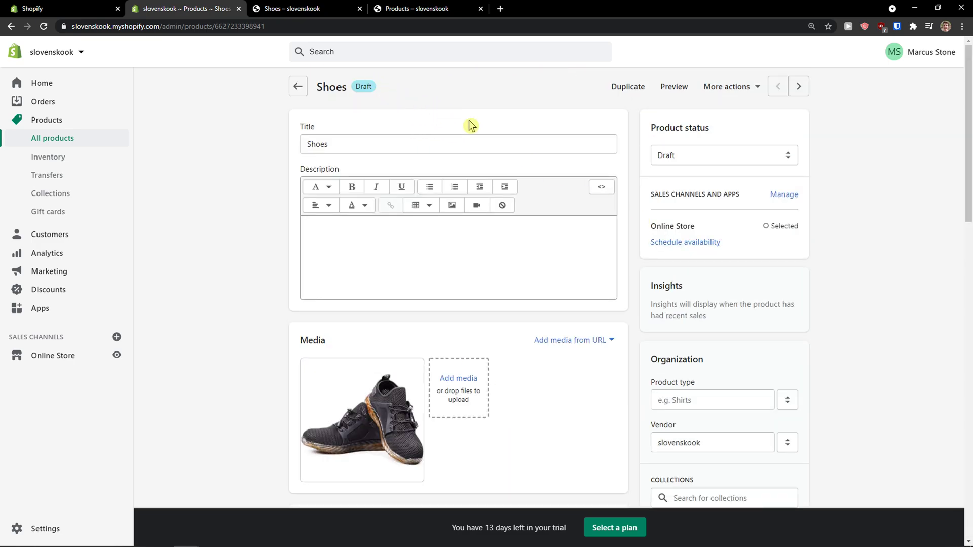
click(686, 157)
click(685, 167)
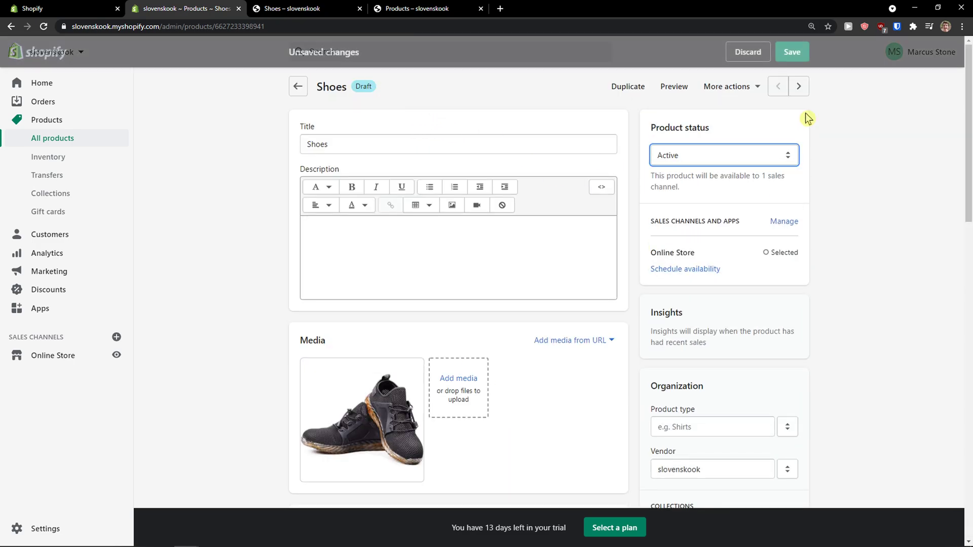
click(780, 58)
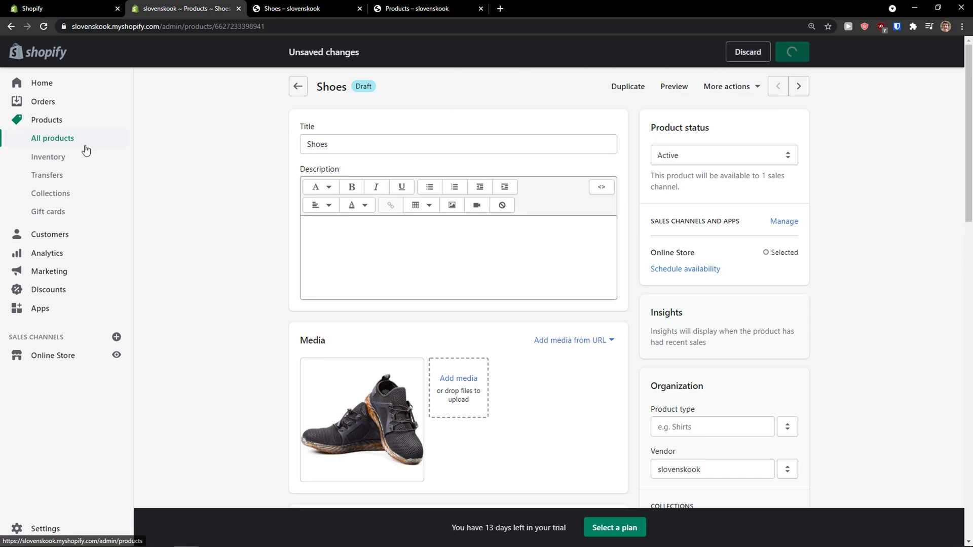
- Change the Yoda product status from Draft to Active and save it
click(70, 144)
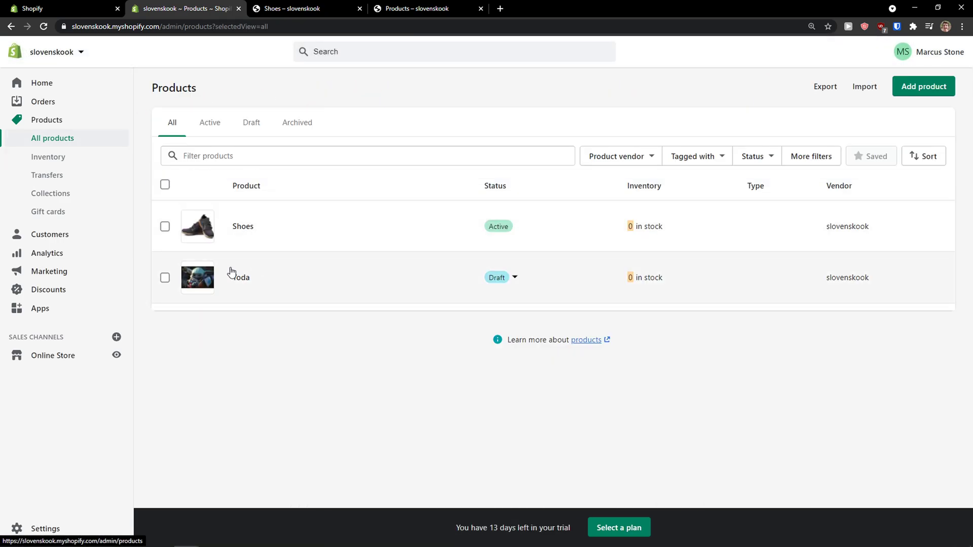
click(241, 278)
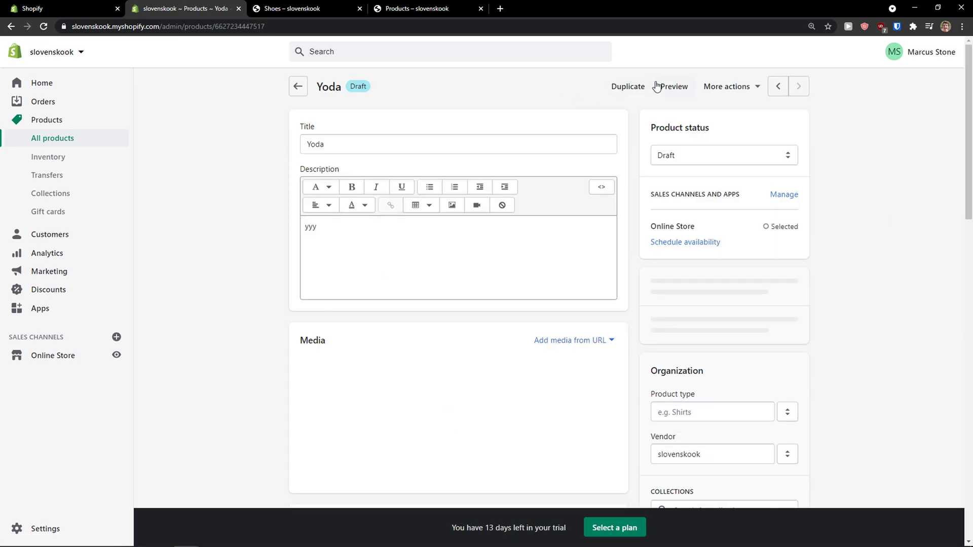
click(686, 156)
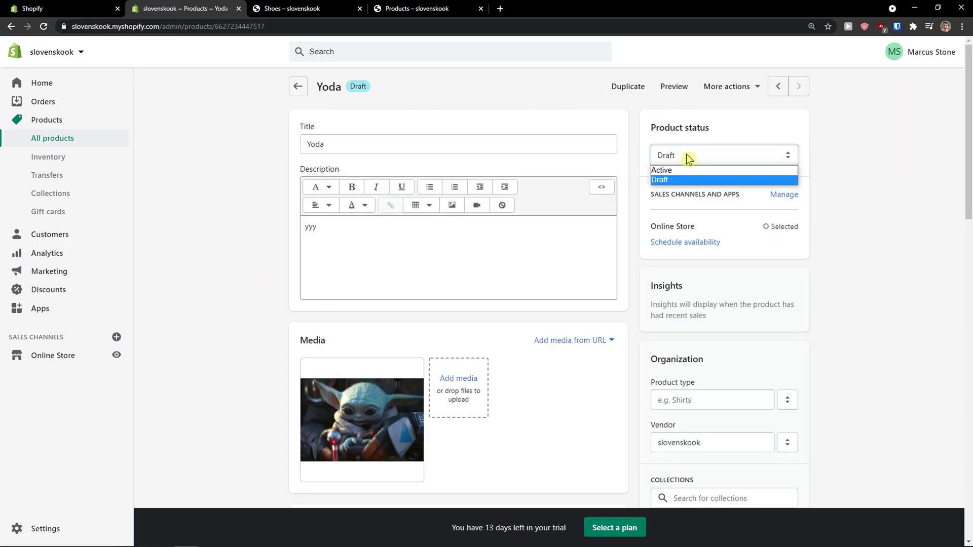
click(678, 167)
click(795, 60)
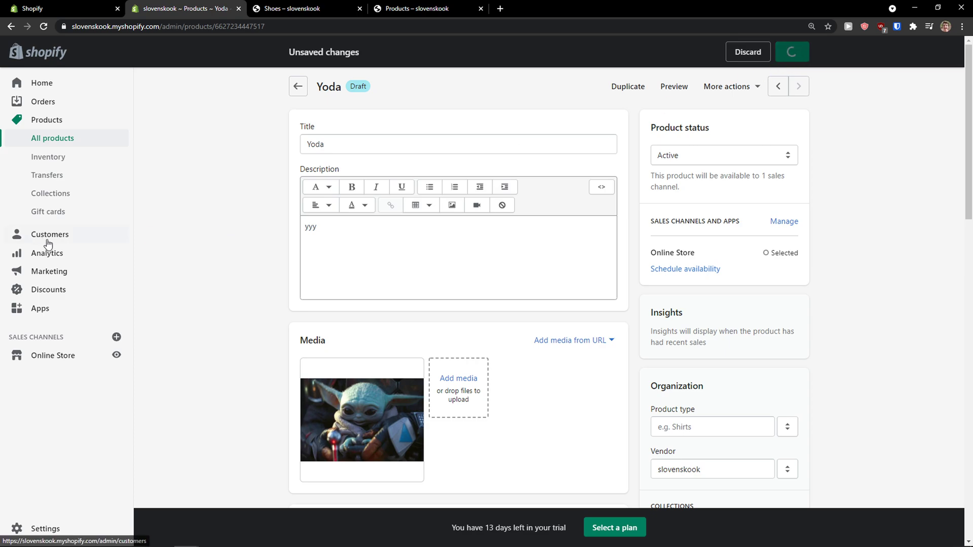
click(46, 308)
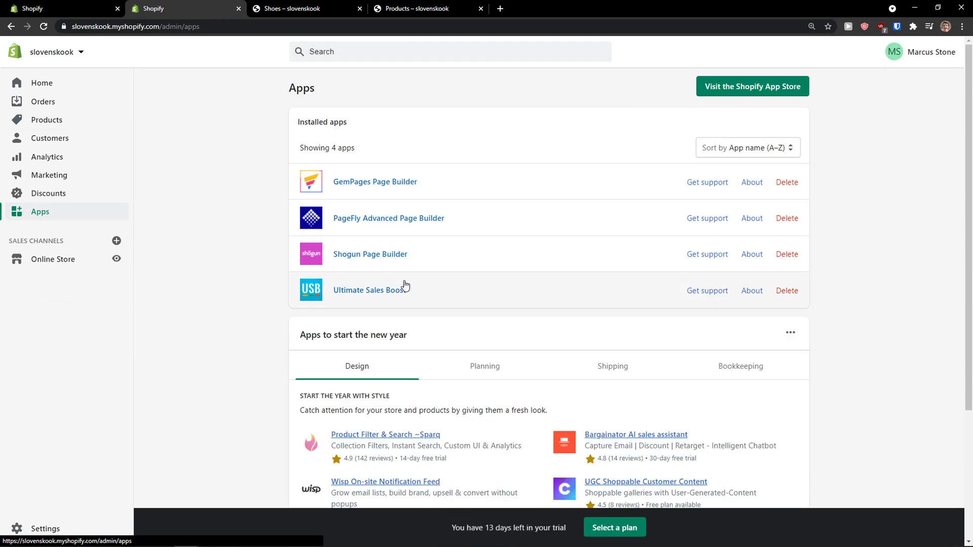
- Open Ultimate Sales Boost and start a new campaign from the Trust Badge template
click(387, 291)
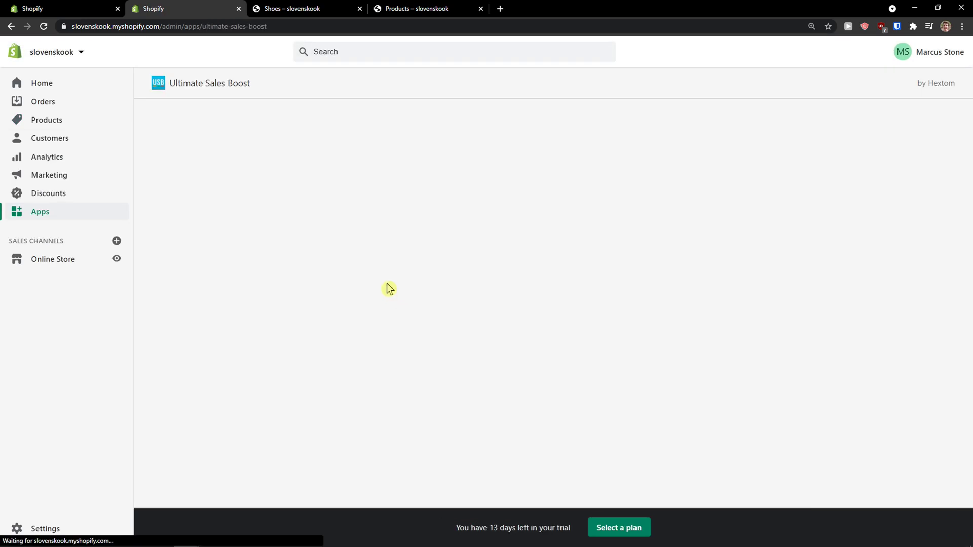
scroll(400, 287, down, 10)
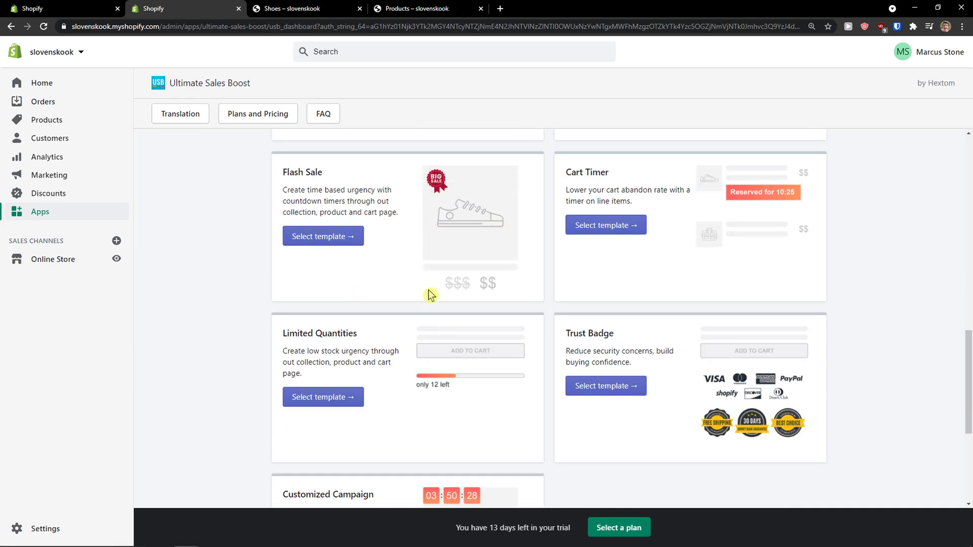
scroll(431, 295, down, 2)
click(606, 285)
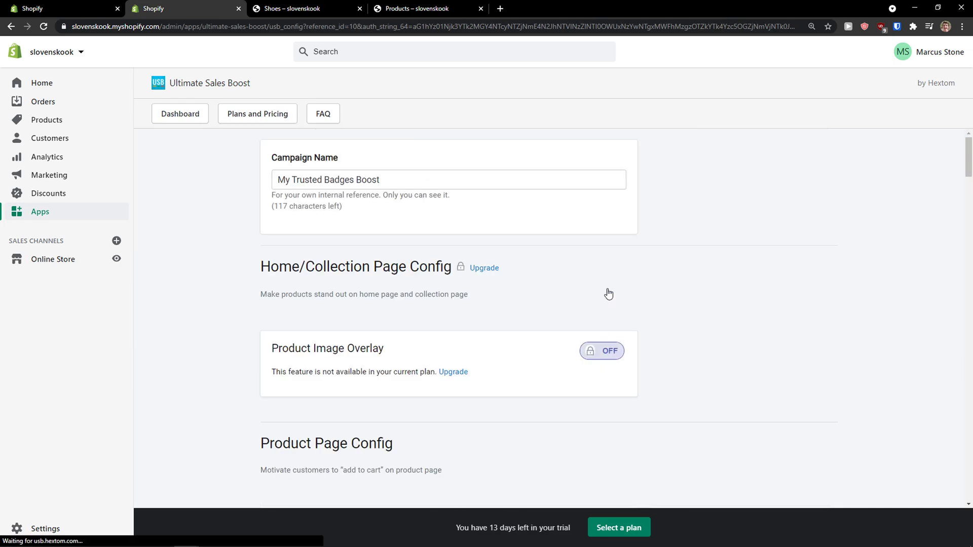
- Toggle the after-price shipping message on and back off, leaving it disabled
scroll(414, 293, down, 6)
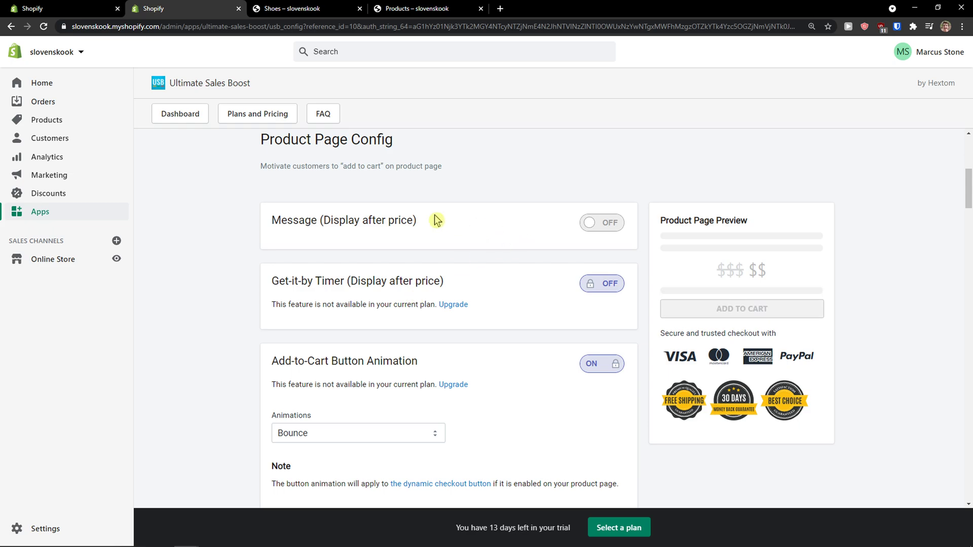
scroll(434, 220, up, 1)
click(610, 273)
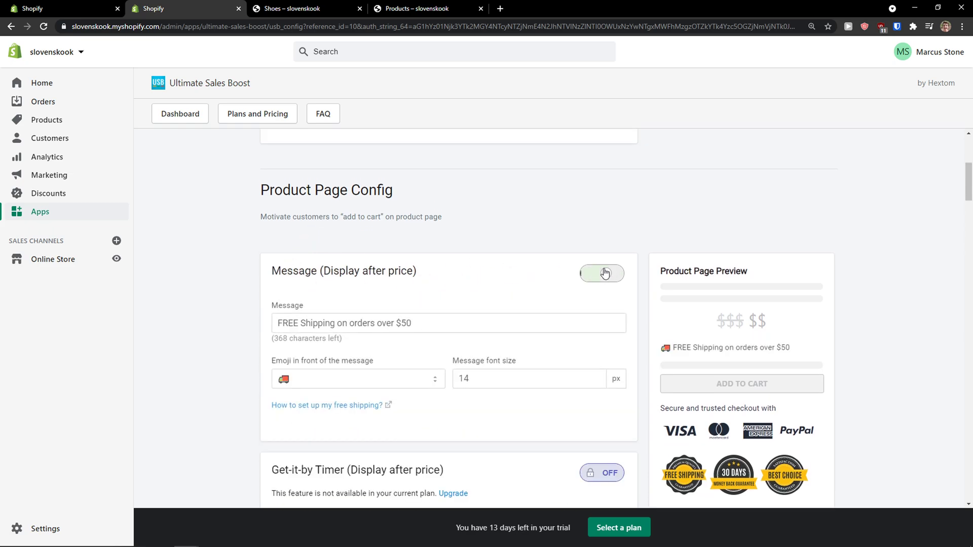
click(603, 273)
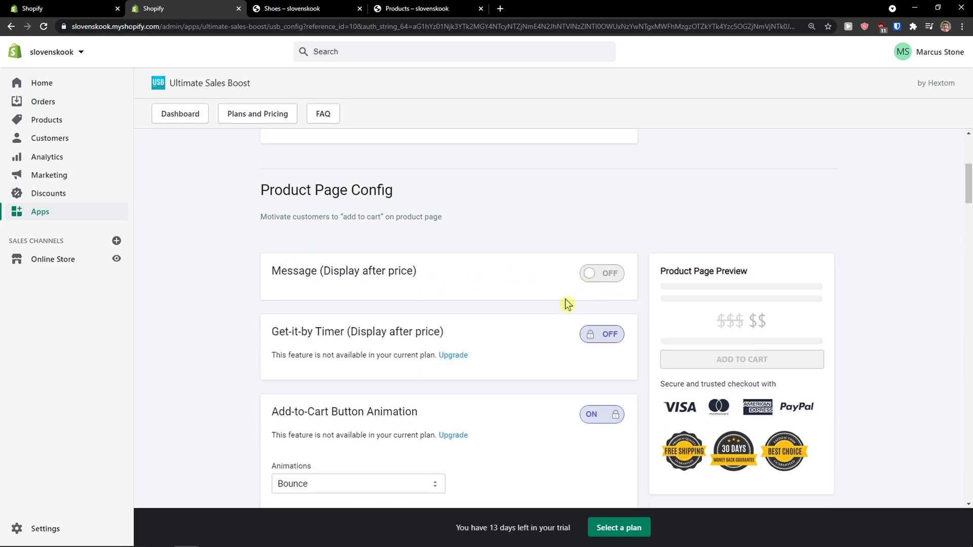
scroll(557, 299, down, 2)
scroll(292, 269, down, 4)
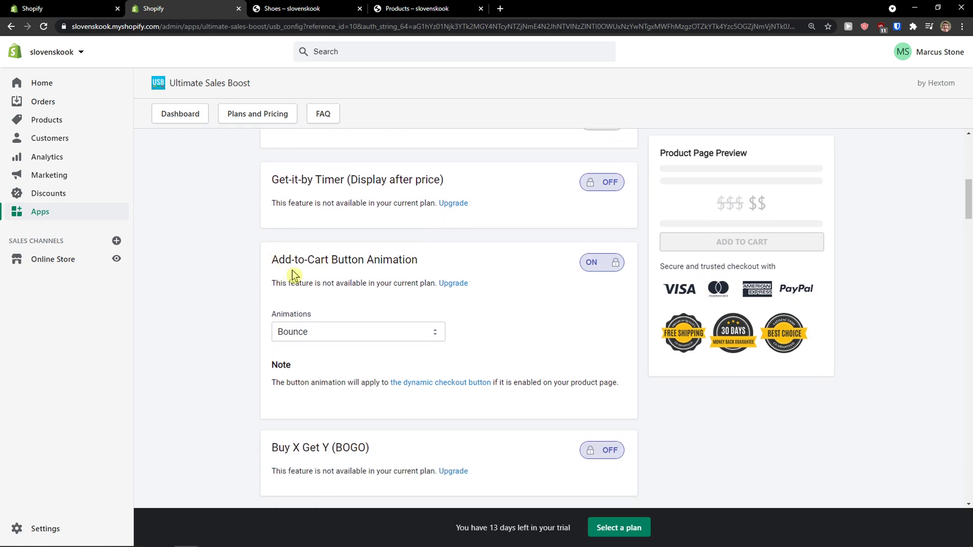
scroll(297, 278, up, 2)
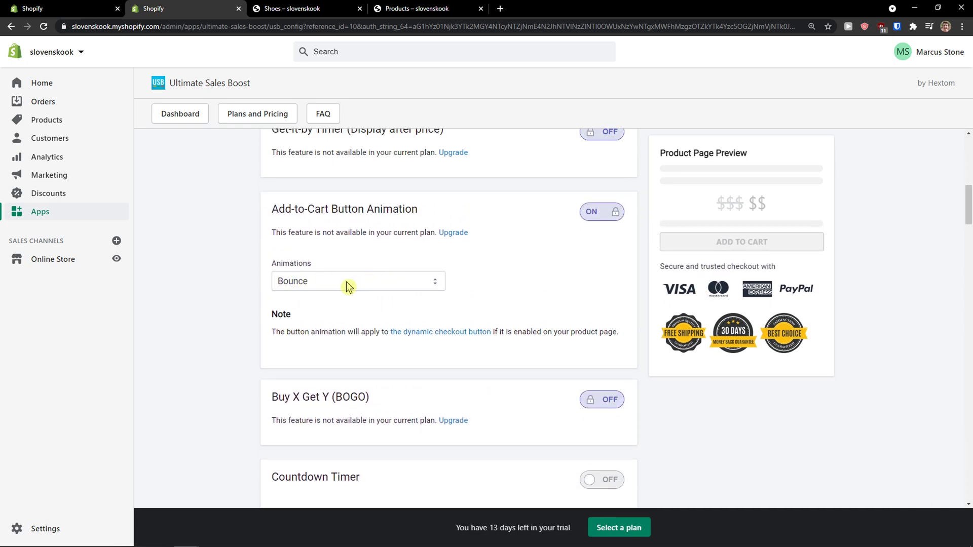
scroll(572, 302, down, 5)
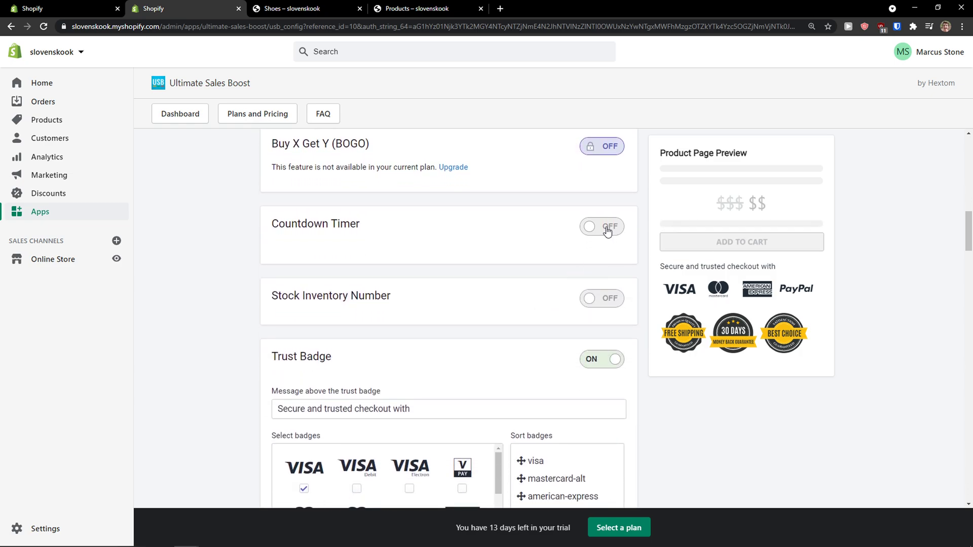
- Enable the Deal of the Day countdown at 5 minutes, hiding it at zero
click(598, 228)
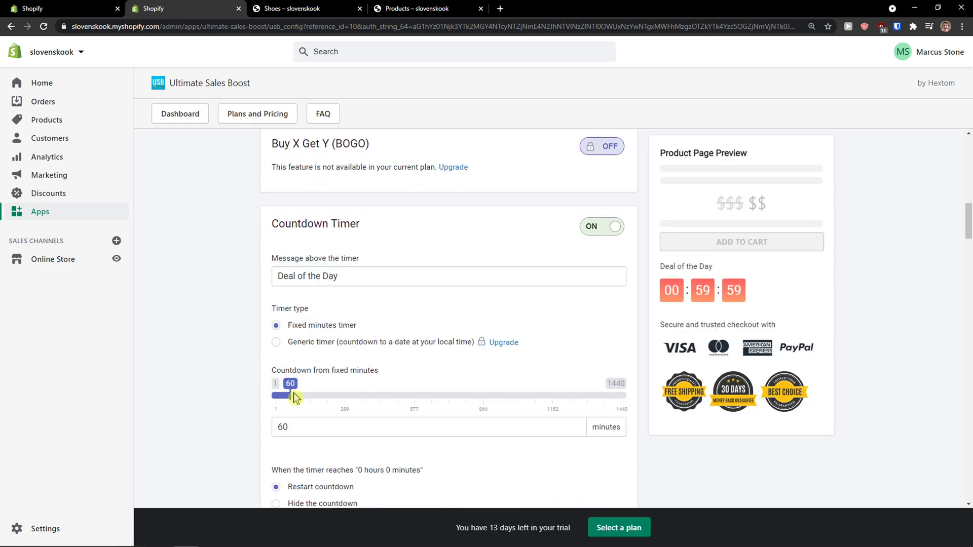
drag(335, 395, 357, 396)
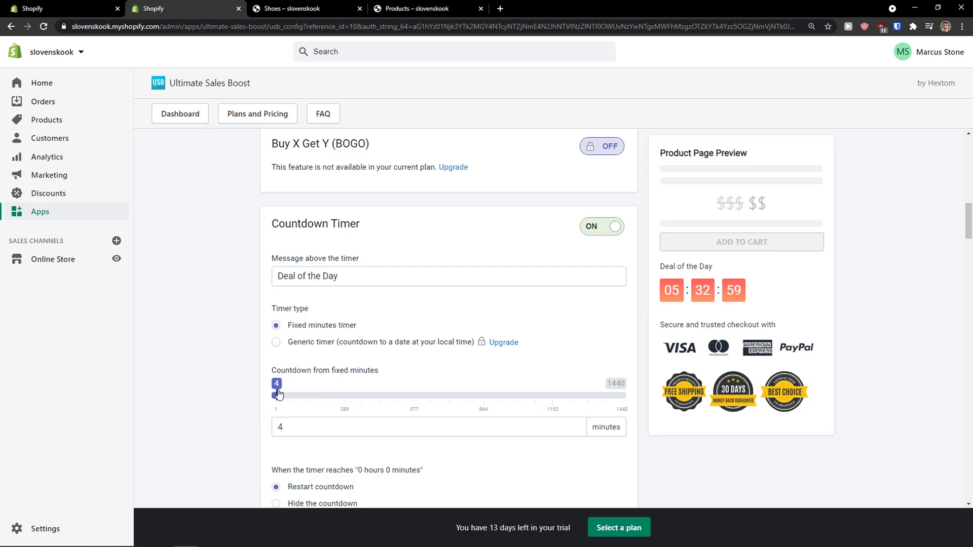
drag(278, 395, 280, 395)
click(291, 423)
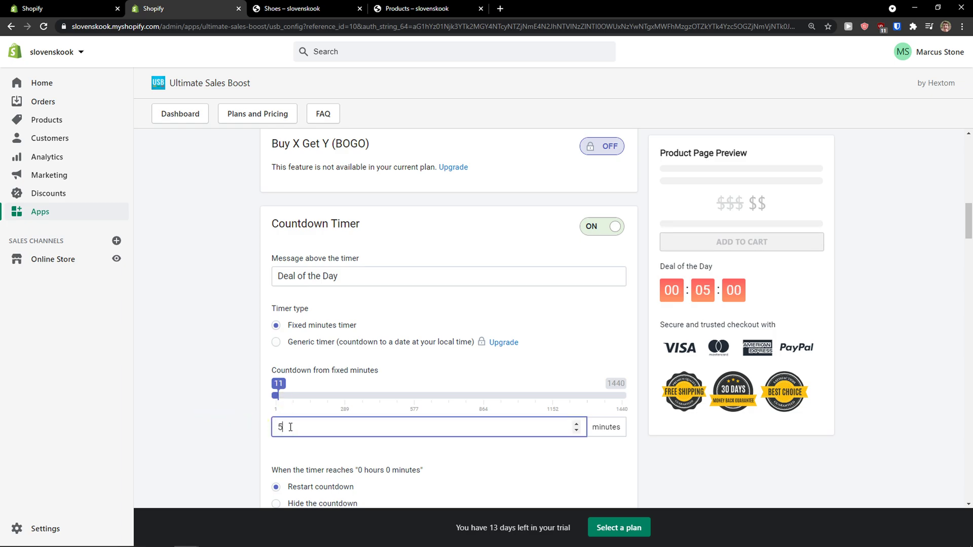
click(229, 427)
scroll(233, 417, down, 3)
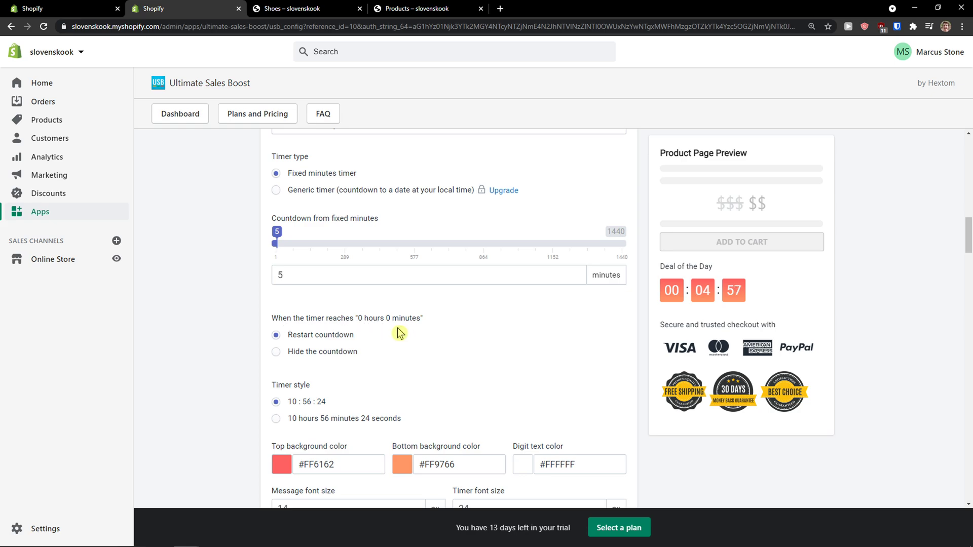
click(274, 353)
scroll(238, 361, down, 2)
scroll(238, 361, down, 4)
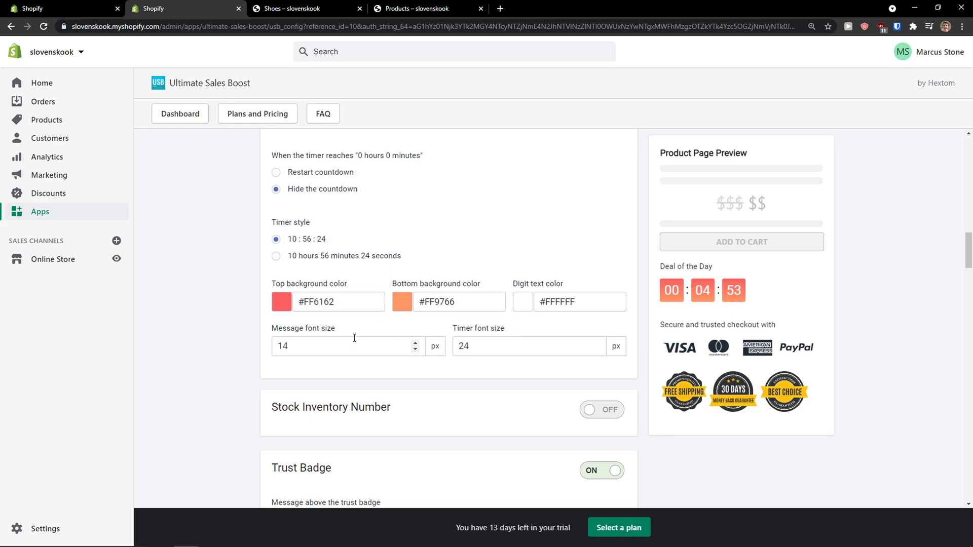
scroll(333, 349, down, 1)
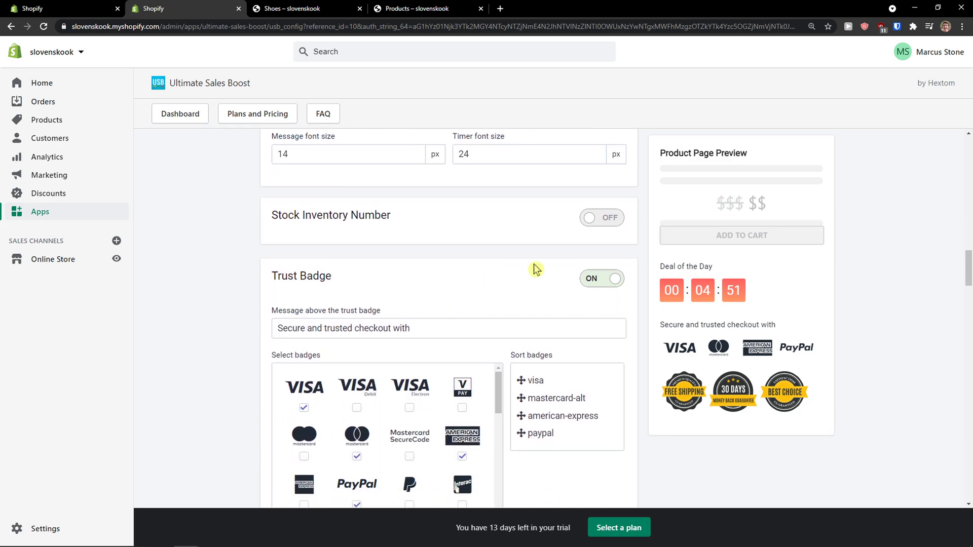
click(608, 218)
click(612, 219)
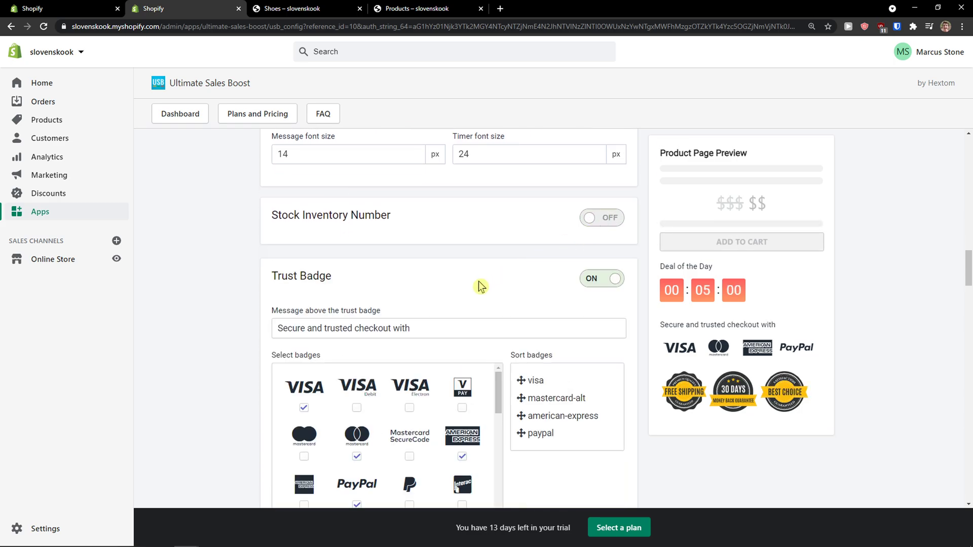
scroll(474, 281, down, 2)
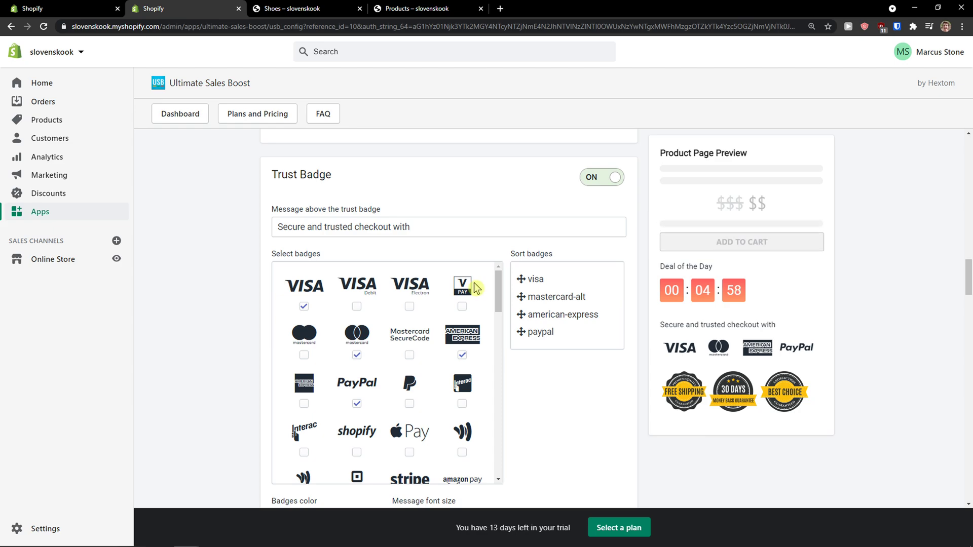
scroll(475, 285, down, 1)
scroll(481, 283, up, 1)
scroll(491, 281, up, 1)
scroll(264, 304, down, 1)
scroll(337, 324, down, 1)
scroll(338, 328, up, 1)
click(409, 307)
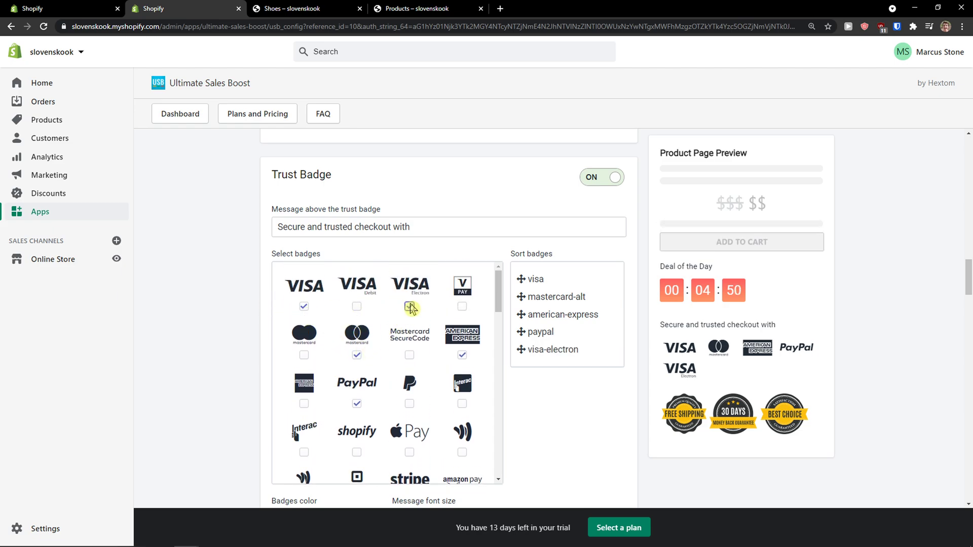
click(409, 307)
scroll(400, 322, down, 1)
scroll(398, 322, down, 14)
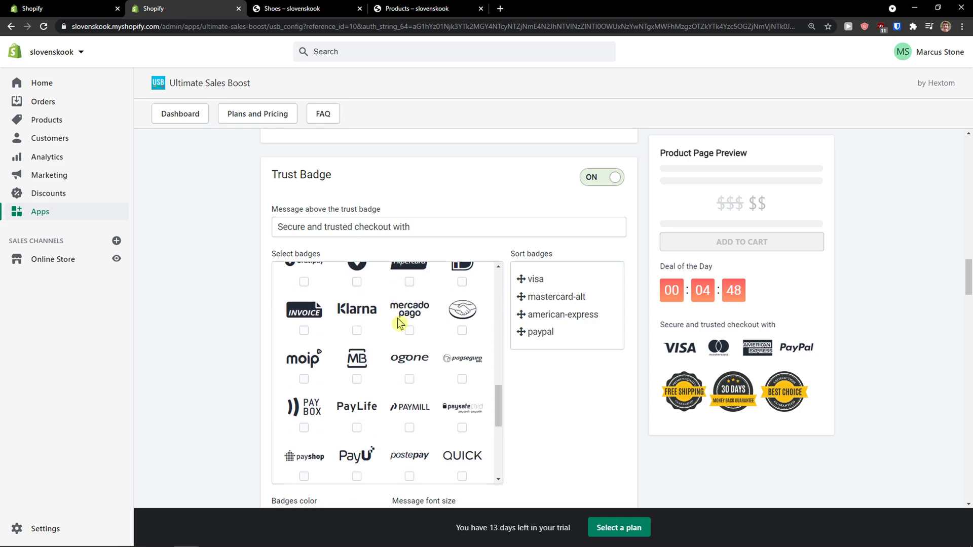
scroll(399, 322, down, 3)
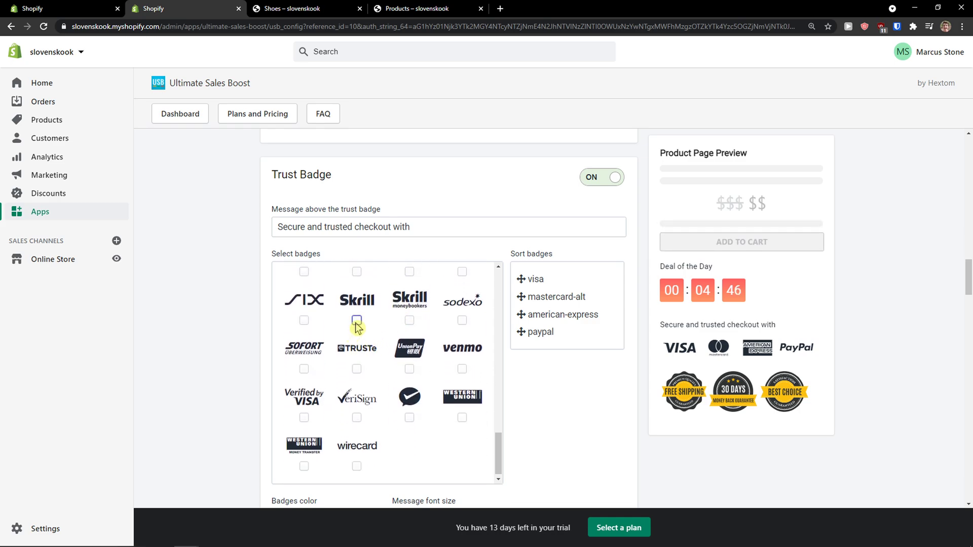
click(357, 321)
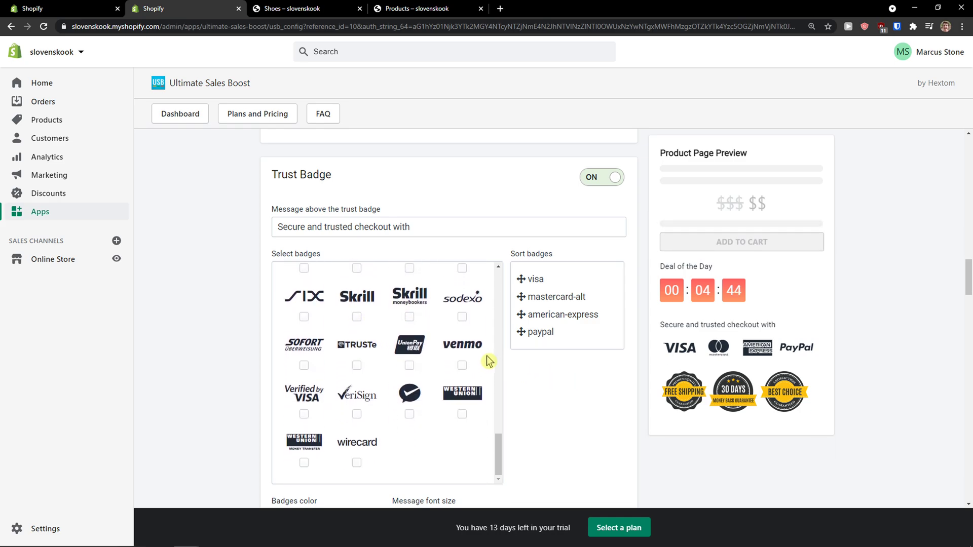
scroll(507, 345, down, 5)
scroll(527, 375, down, 4)
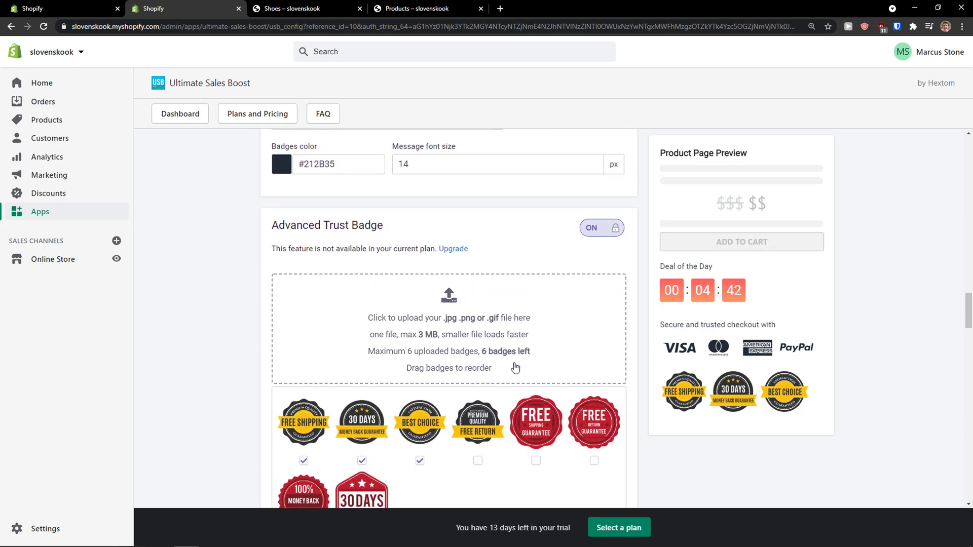
click(535, 360)
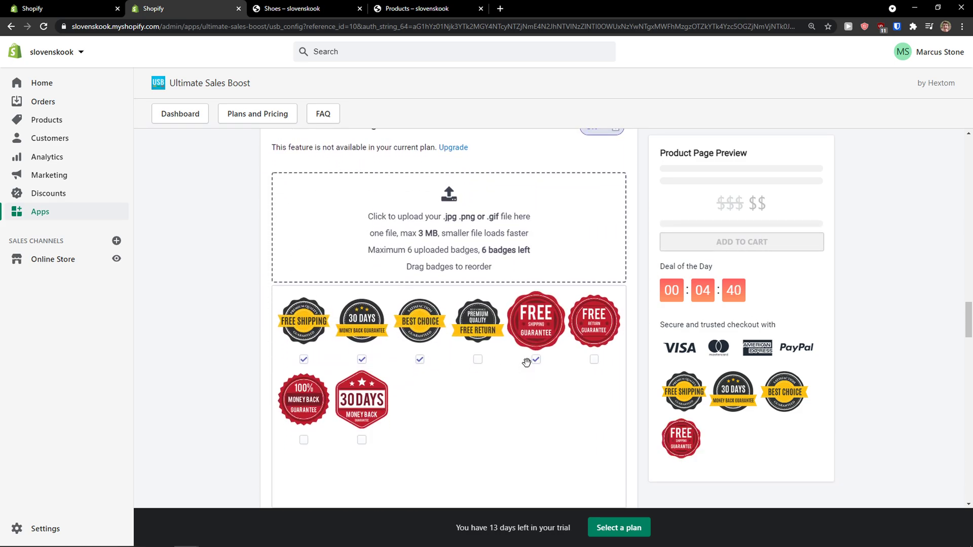
click(529, 363)
click(532, 366)
click(532, 366)
scroll(520, 374, down, 1)
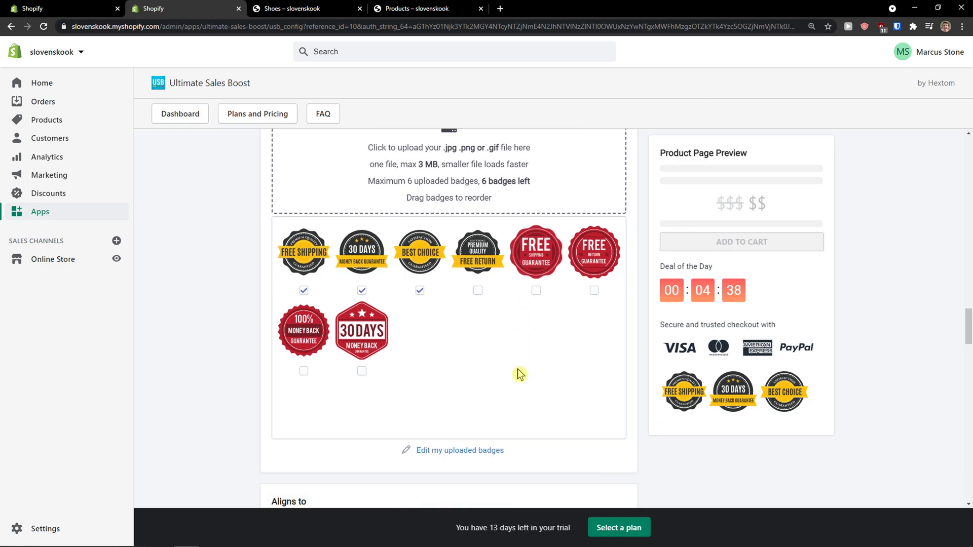
scroll(520, 374, down, 5)
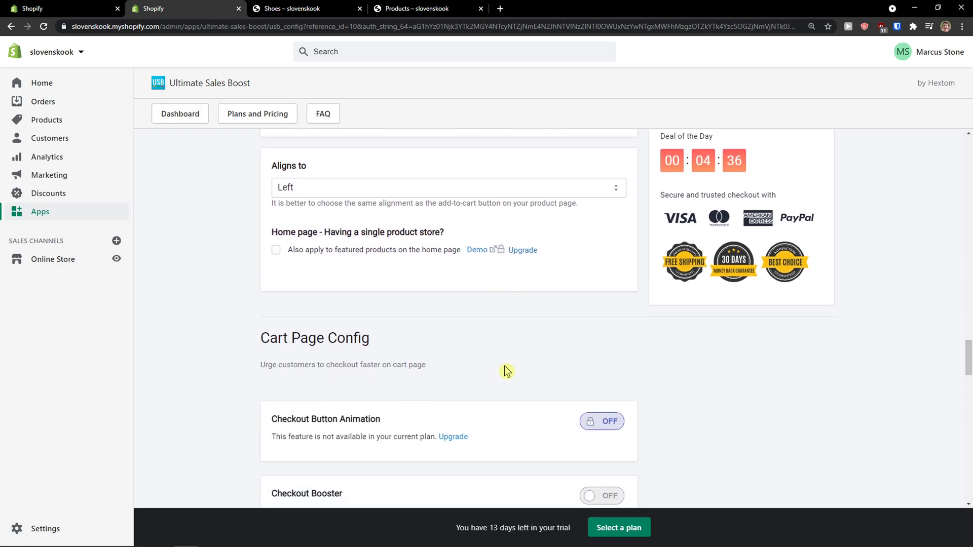
scroll(504, 367, down, 2)
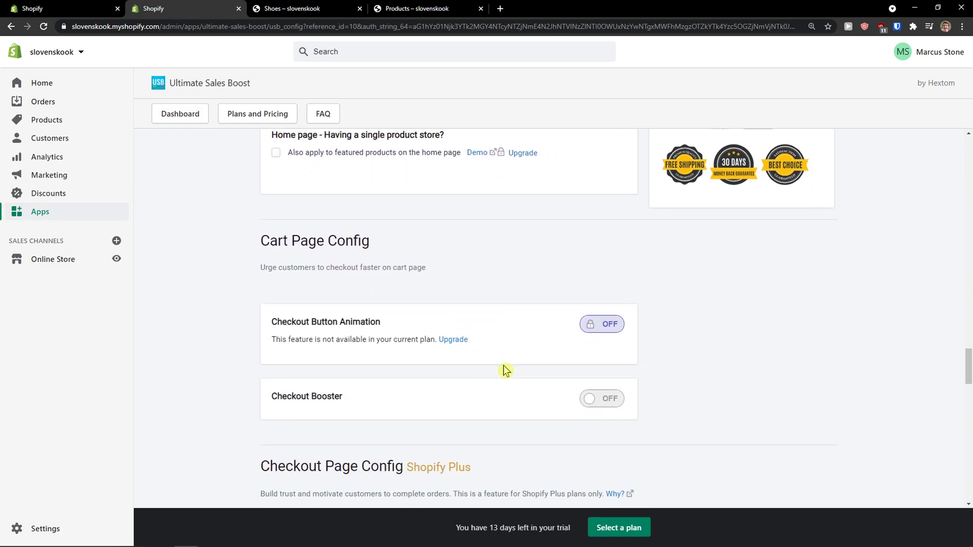
scroll(505, 369, up, 2)
scroll(503, 369, down, 5)
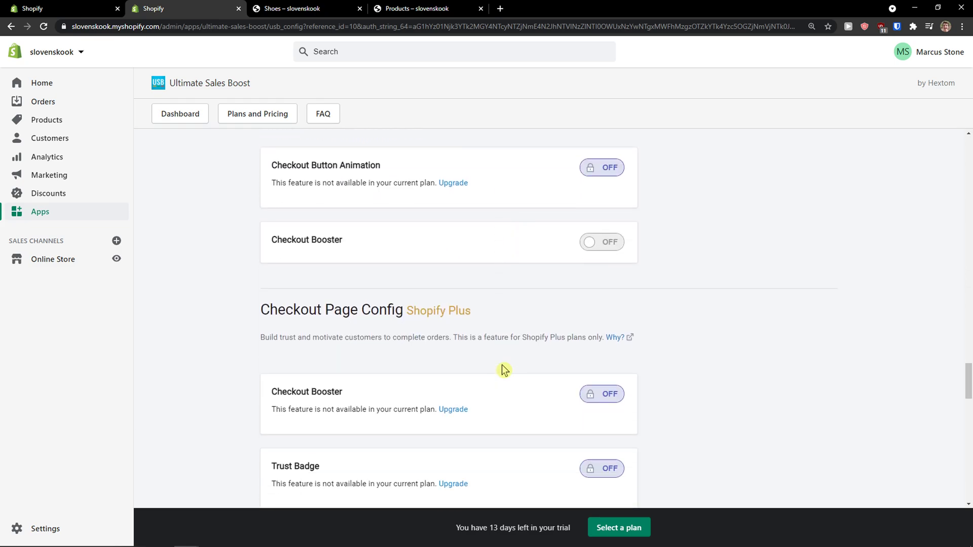
scroll(503, 370, down, 5)
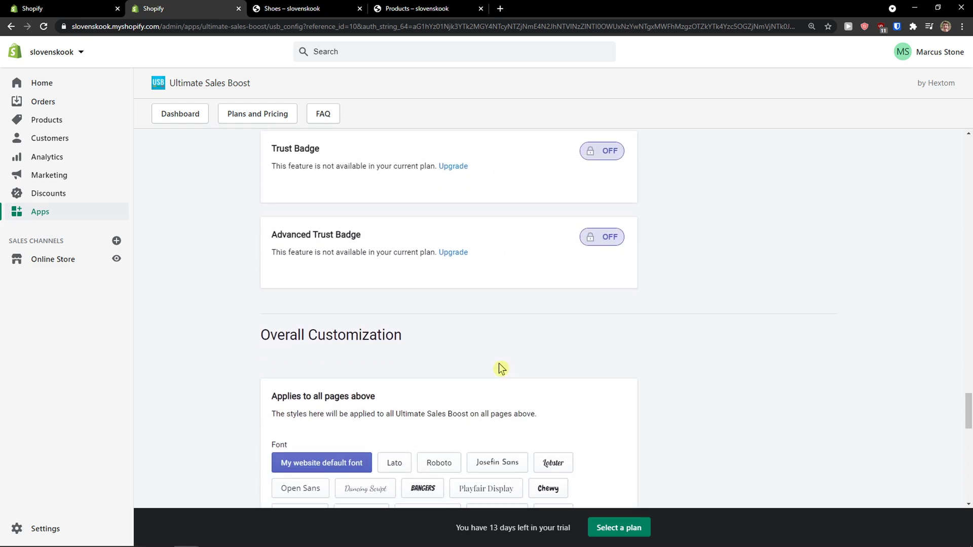
scroll(498, 364, down, 3)
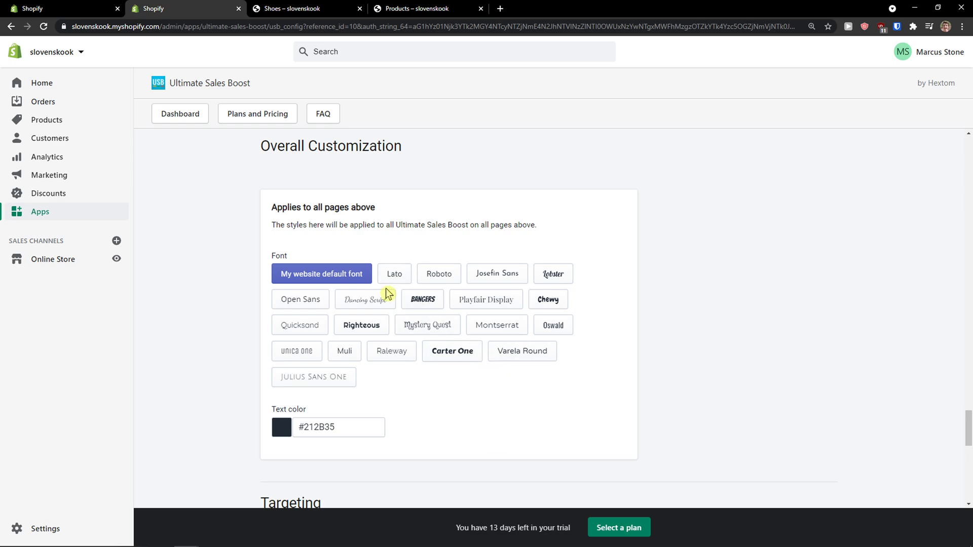
scroll(419, 361, down, 1)
scroll(418, 360, up, 1)
scroll(419, 361, down, 3)
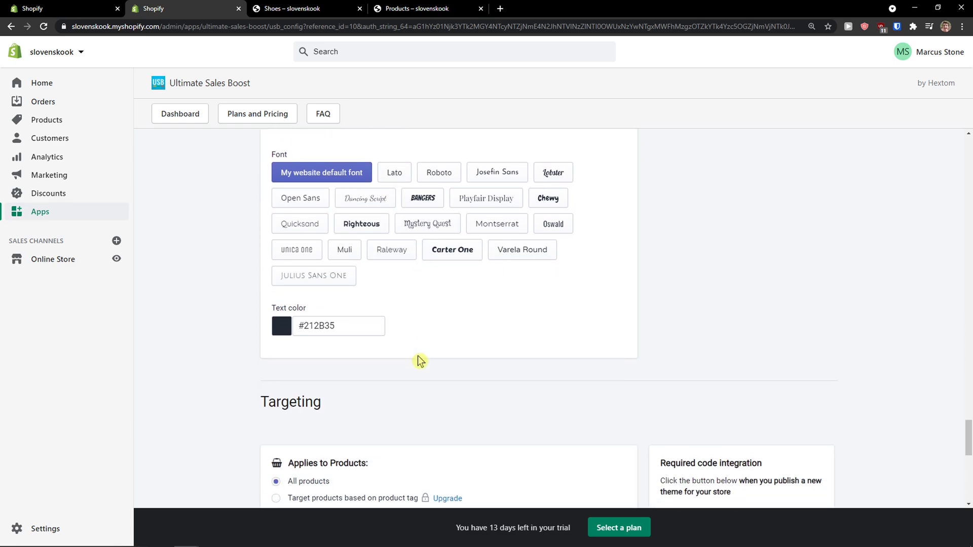
scroll(418, 361, down, 4)
scroll(418, 361, up, 1)
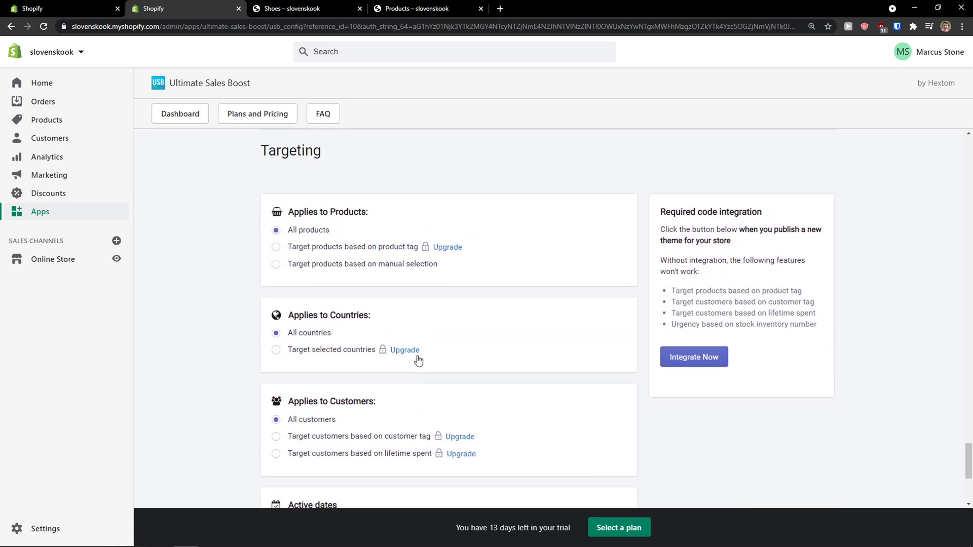
scroll(419, 361, down, 3)
scroll(418, 361, down, 1)
scroll(419, 361, up, 4)
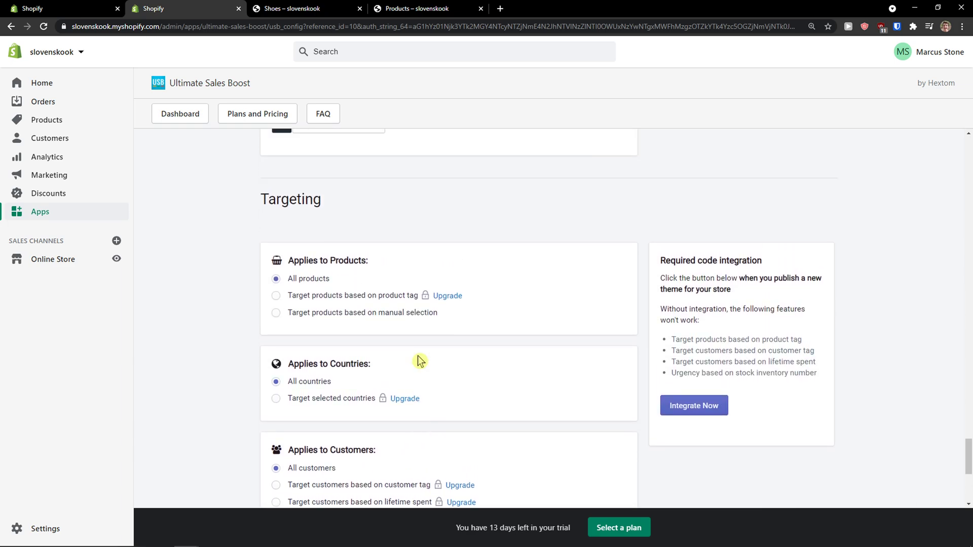
- Keep Applies to Products on All products, save My Trusted Badges Boost, and dismiss the success dialog
scroll(417, 356, down, 1)
scroll(418, 355, up, 2)
click(328, 313)
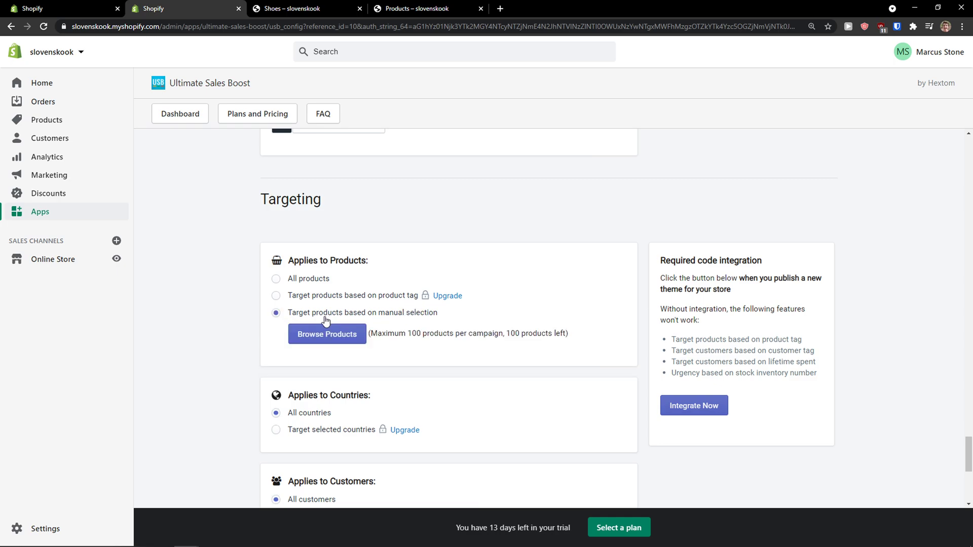
click(276, 280)
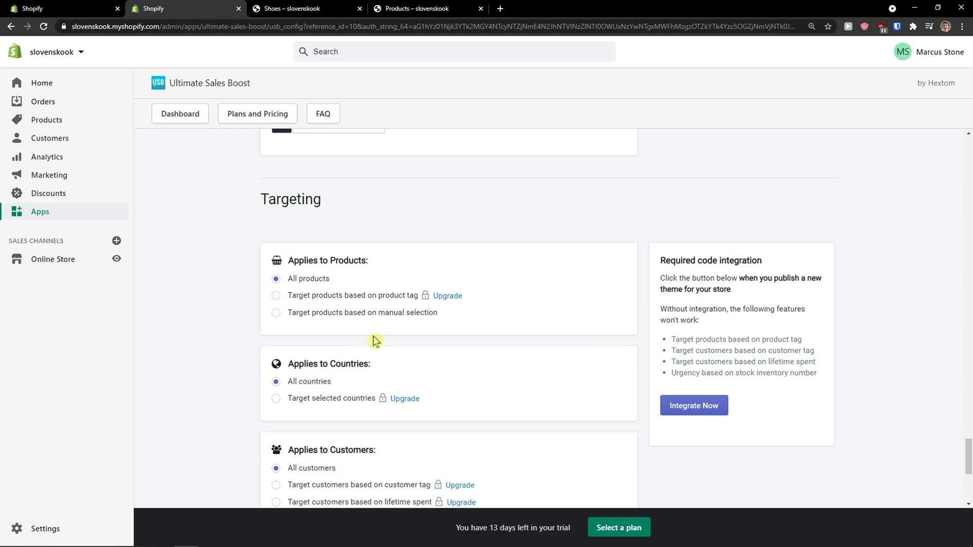
scroll(373, 336, down, 3)
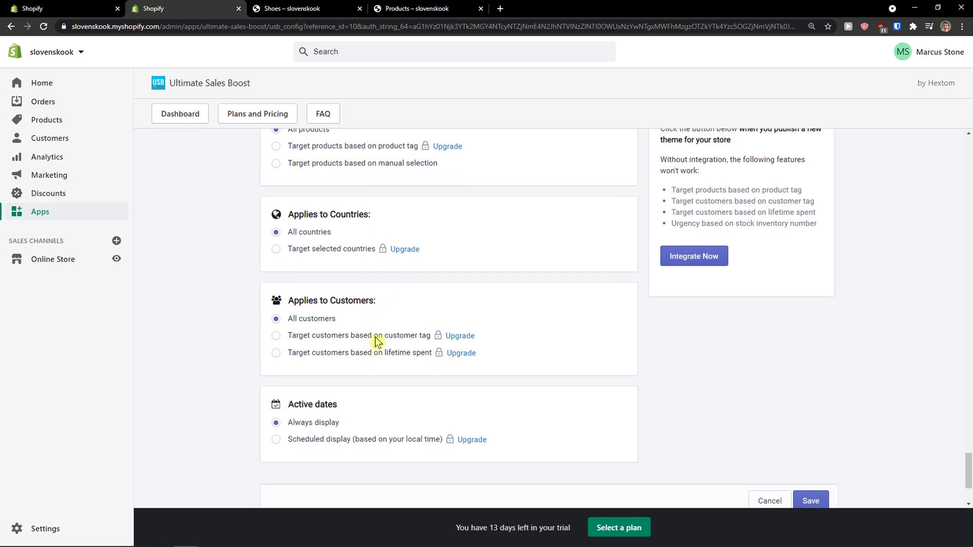
scroll(439, 327, down, 1)
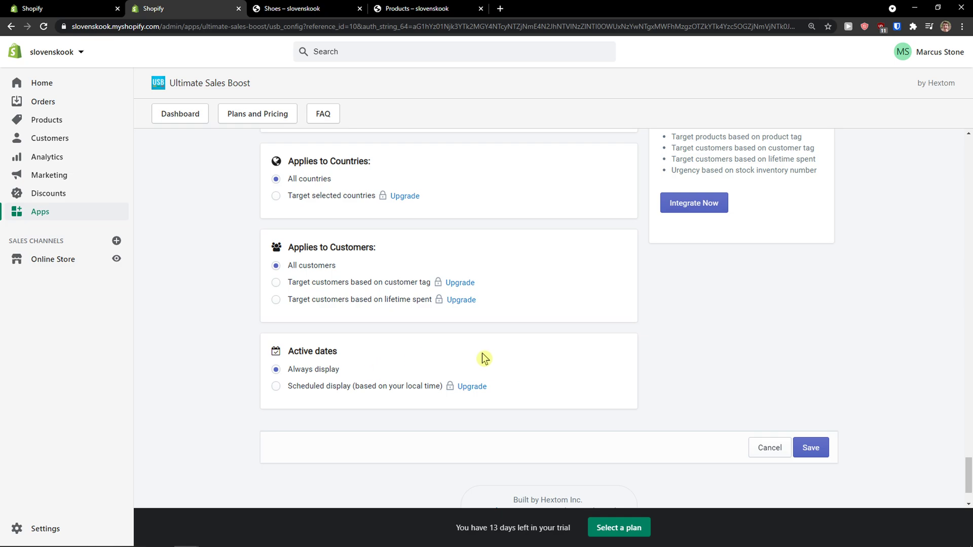
click(806, 451)
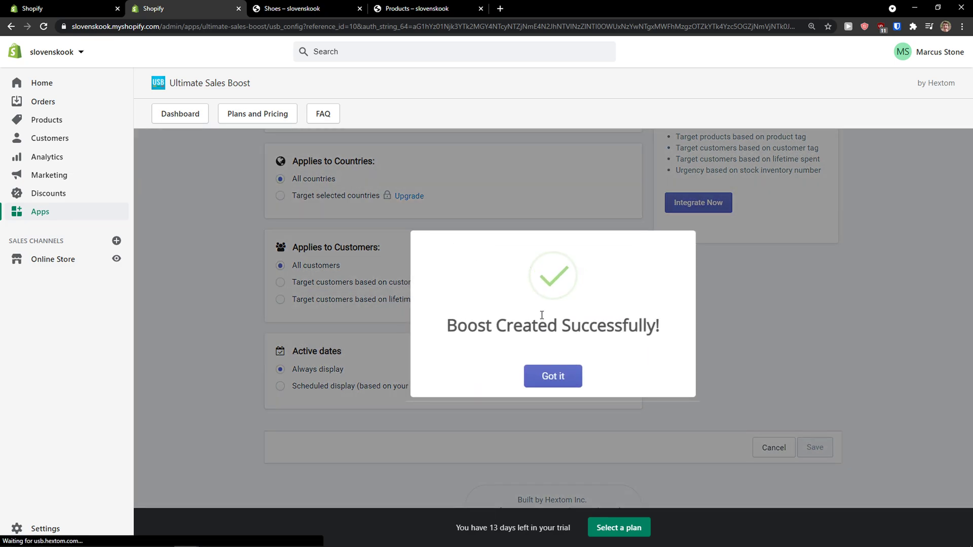
click(561, 372)
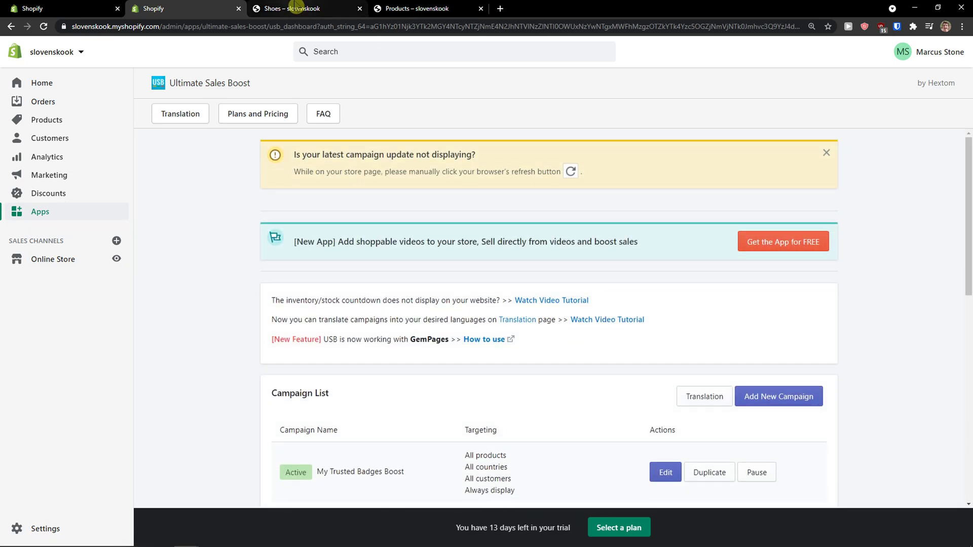
- Reload the Shoes preview and storefront catalogue tabs to pick up the new boost
click(296, 6)
key(F5)
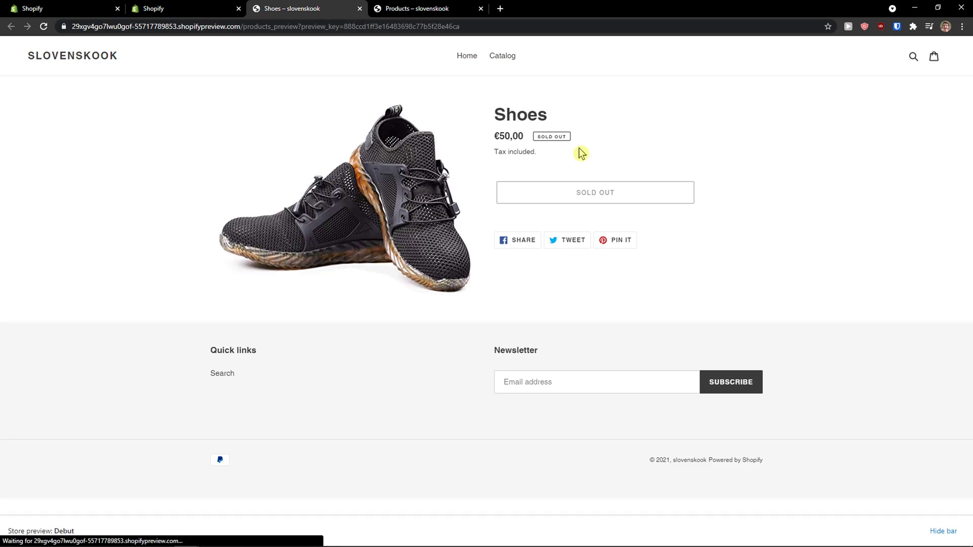
click(440, 10)
key(F5)
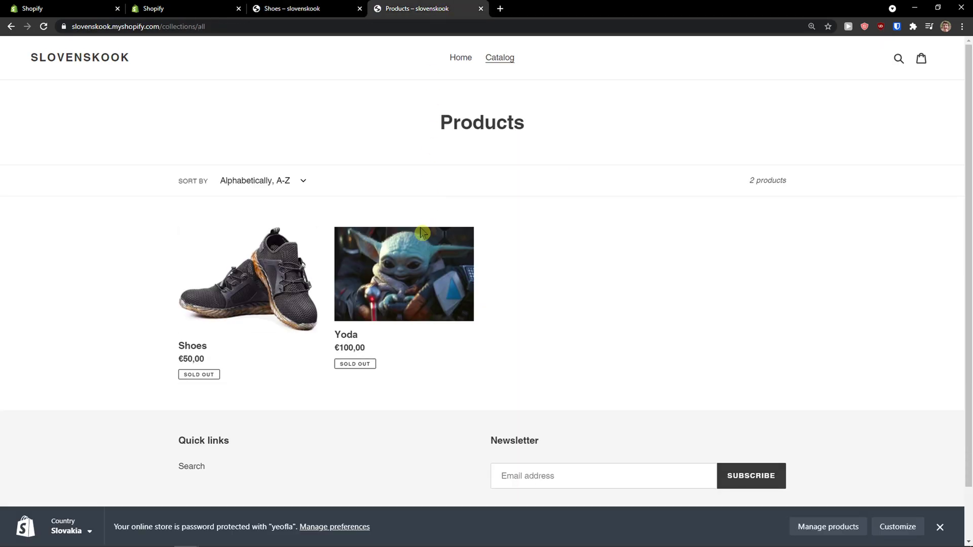
- Open the Yoda product page to confirm the countdown and trust badges appear
click(406, 256)
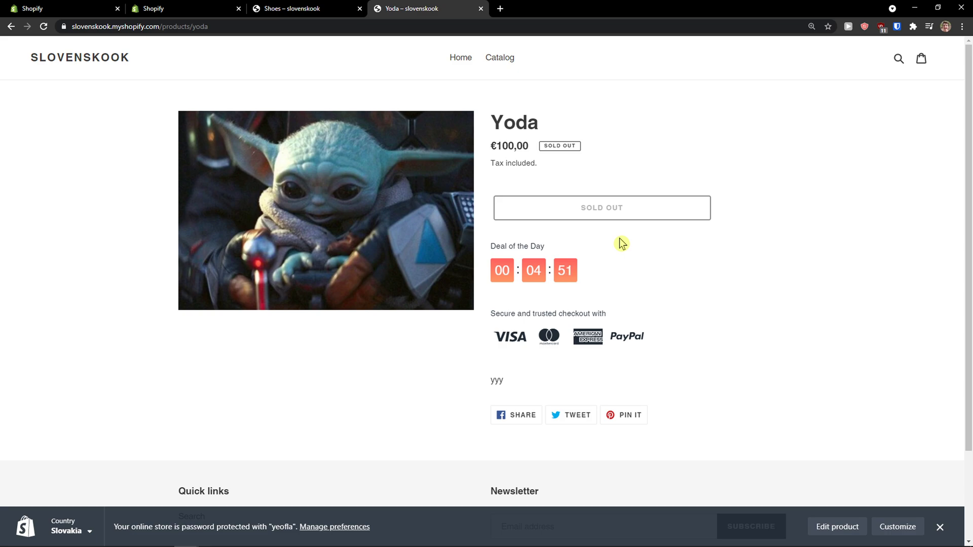
click(295, 10)
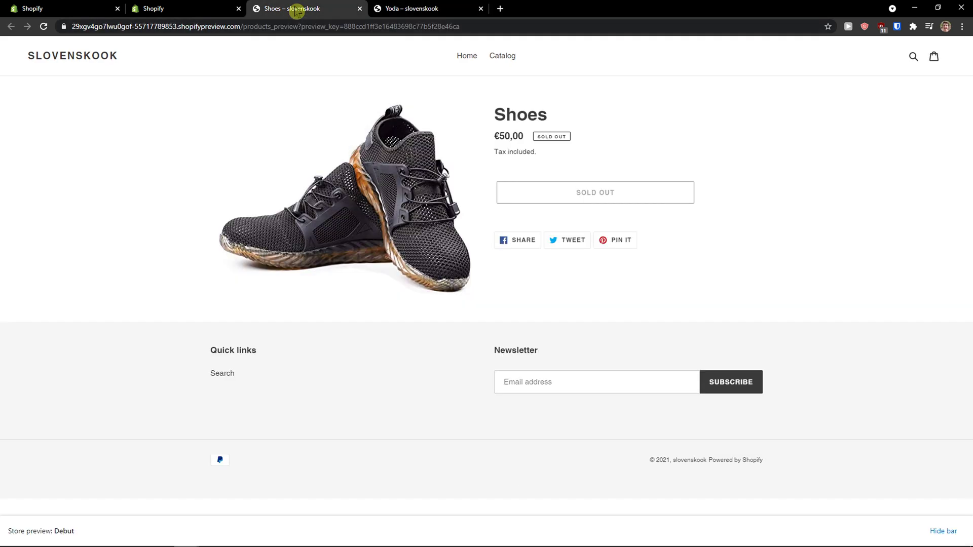
click(393, 9)
click(231, 7)
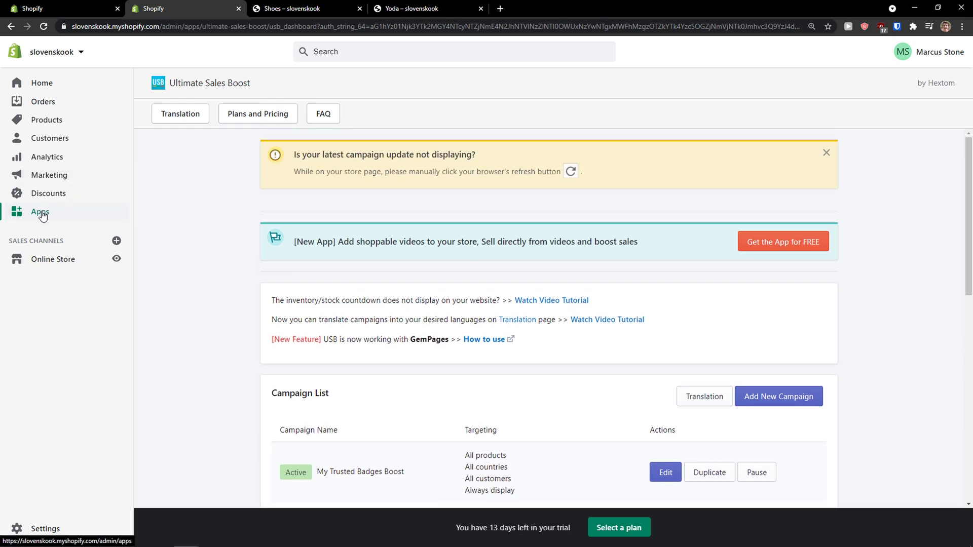
- Reopen Ultimate Sales Boost from Apps and scroll to templates like Sales Sticker and Buy X Get Y
click(42, 216)
click(342, 289)
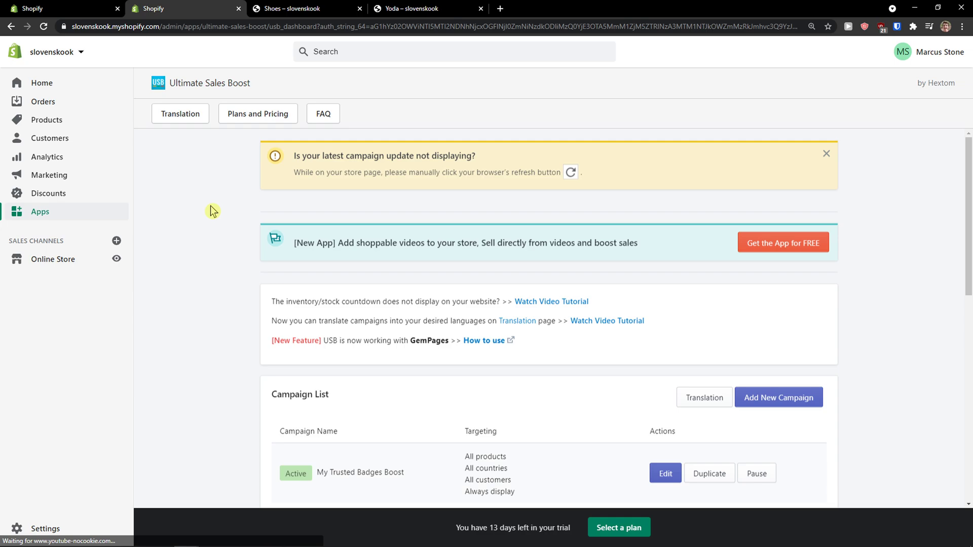
scroll(210, 204, down, 2)
scroll(211, 205, down, 6)
scroll(212, 202, up, 8)
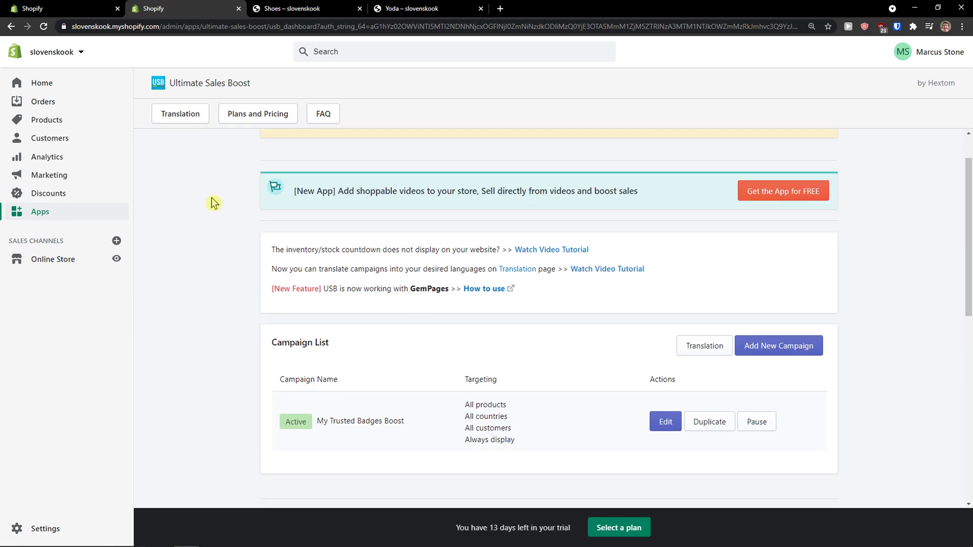
scroll(709, 297, down, 1)
scroll(788, 406, up, 1)
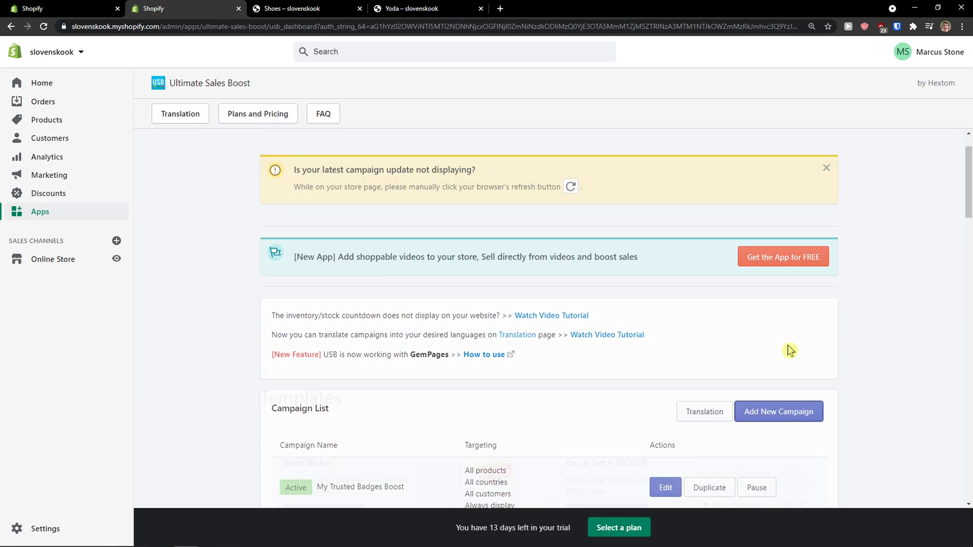
scroll(728, 288, down, 8)
scroll(572, 281, up, 1)
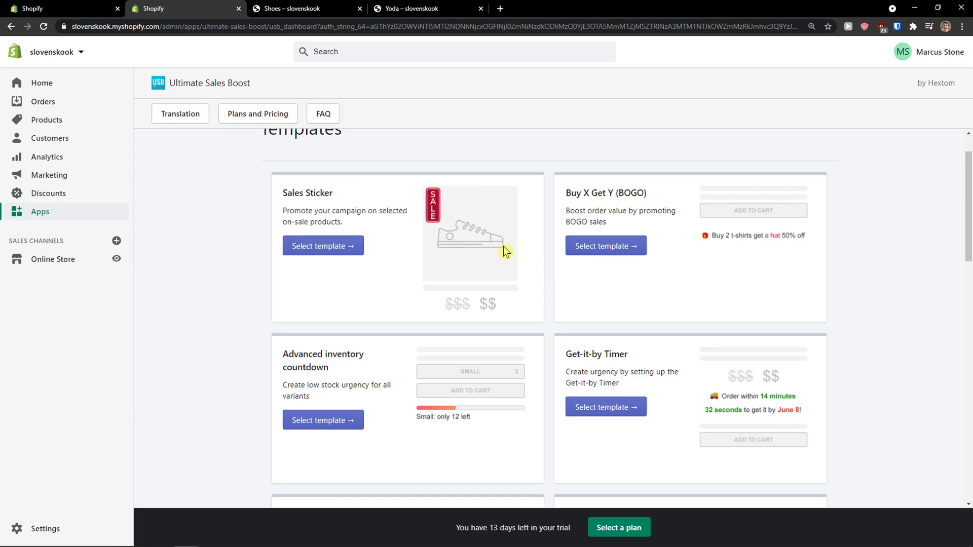
scroll(527, 148, down, 2)
scroll(527, 148, up, 2)
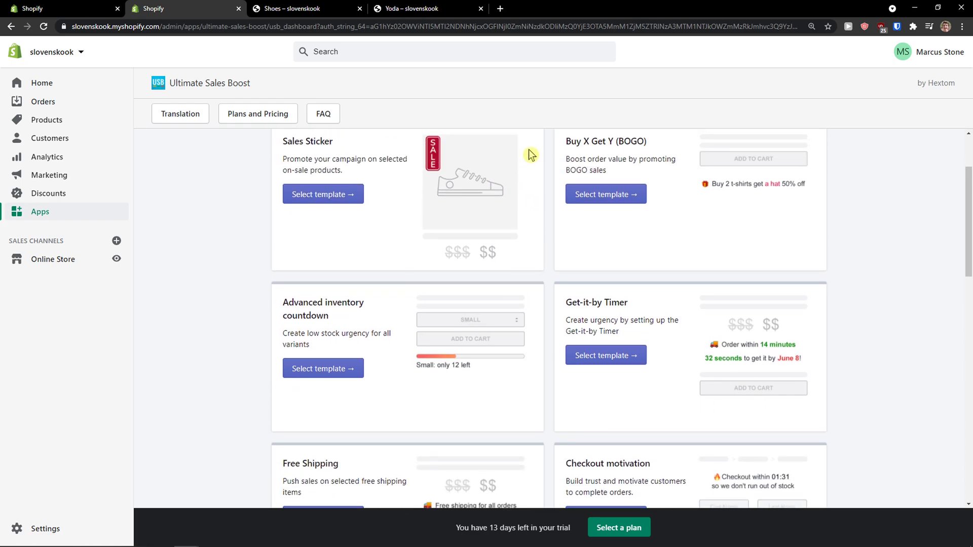
scroll(528, 160, down, 1)
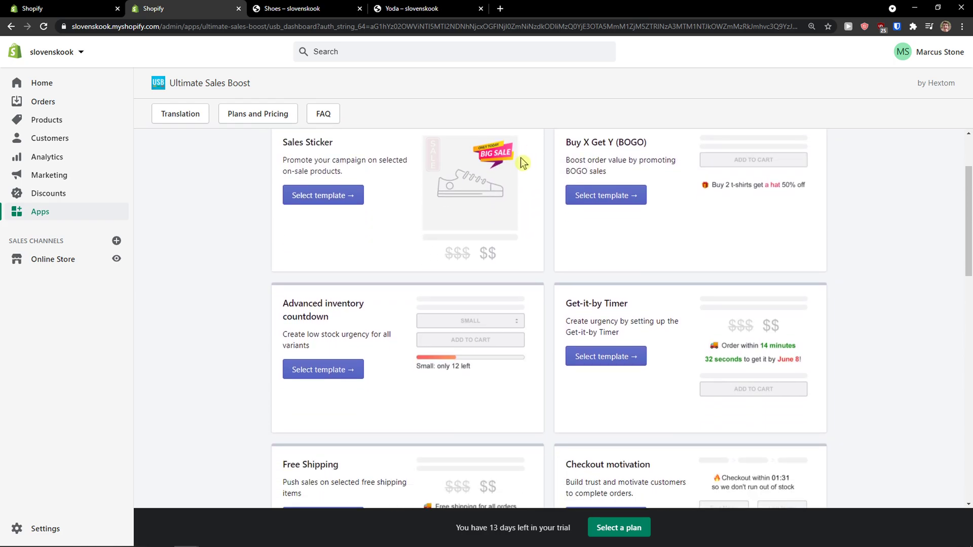
- Start a new campaign from the Sales Sticker template and review its settings
click(330, 196)
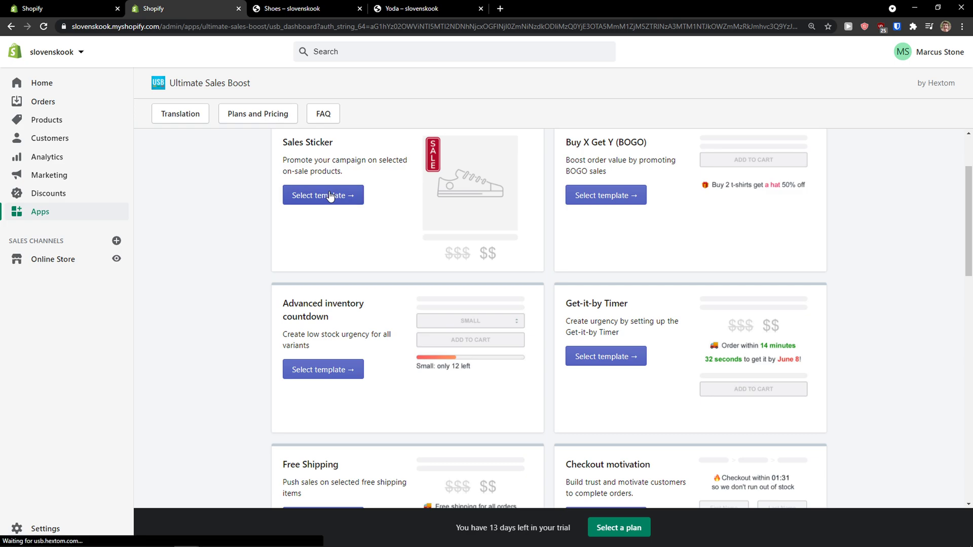
scroll(224, 213, down, 1)
scroll(226, 217, down, 7)
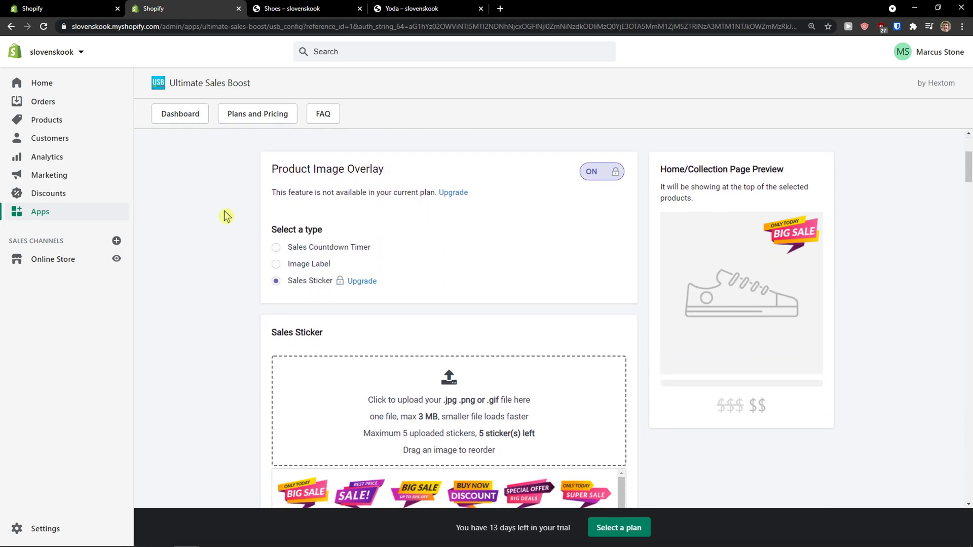
scroll(226, 216, down, 8)
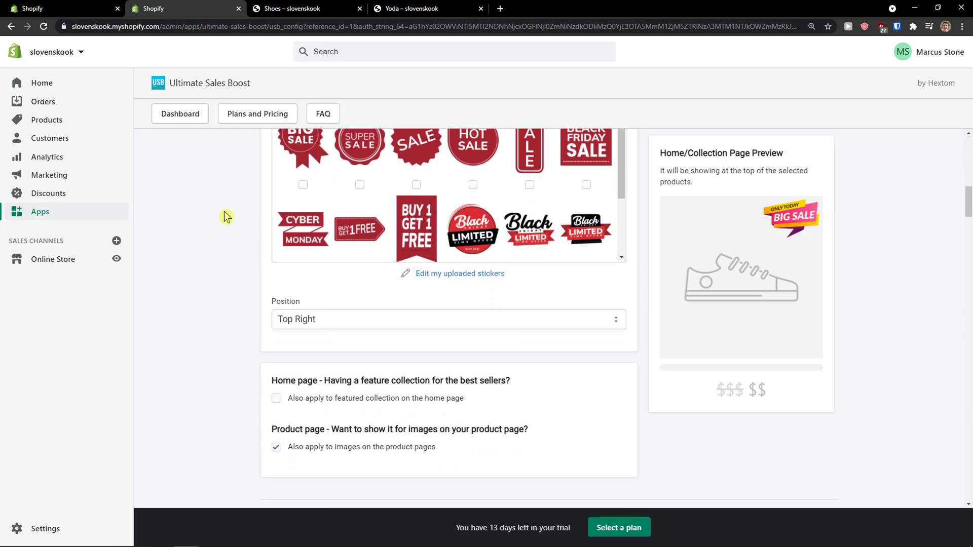
scroll(226, 216, down, 7)
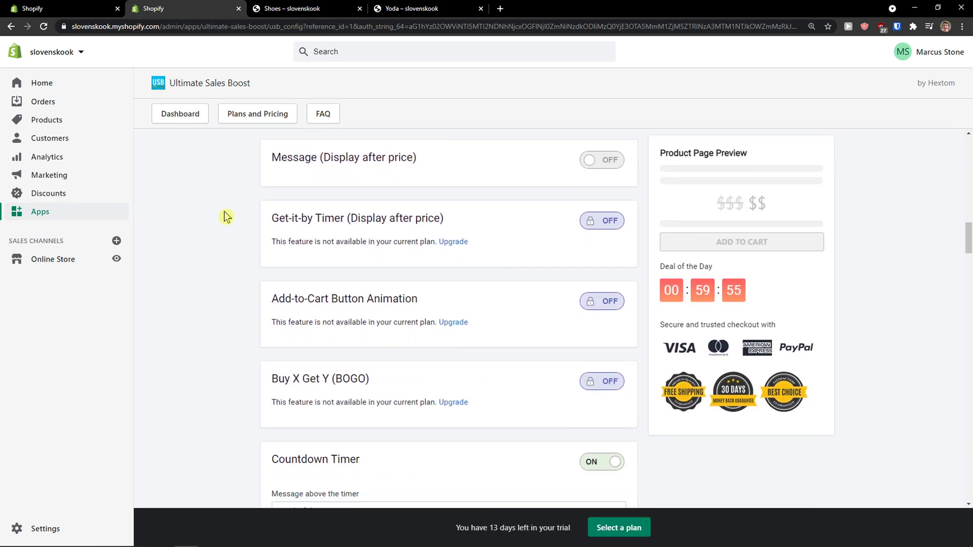
scroll(226, 216, down, 4)
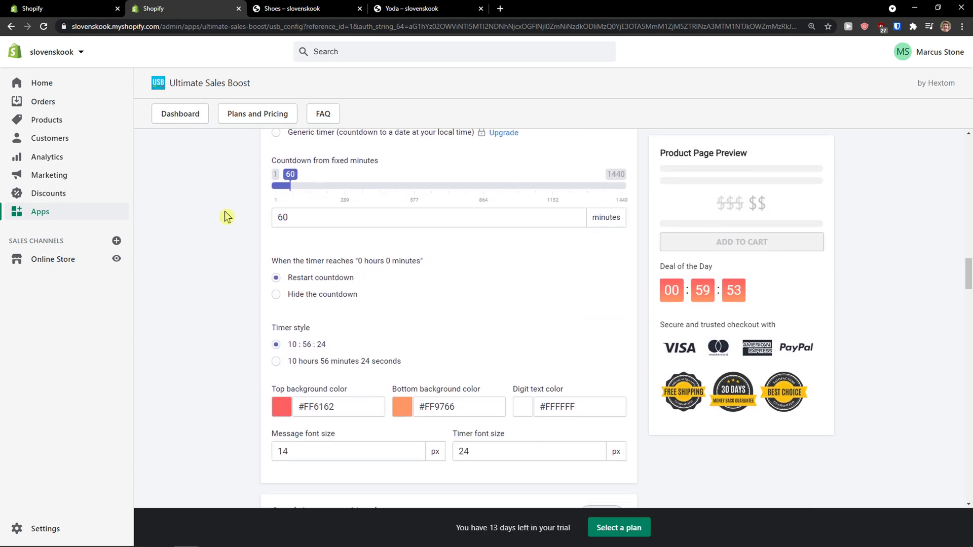
scroll(226, 216, up, 4)
scroll(602, 206, up, 1)
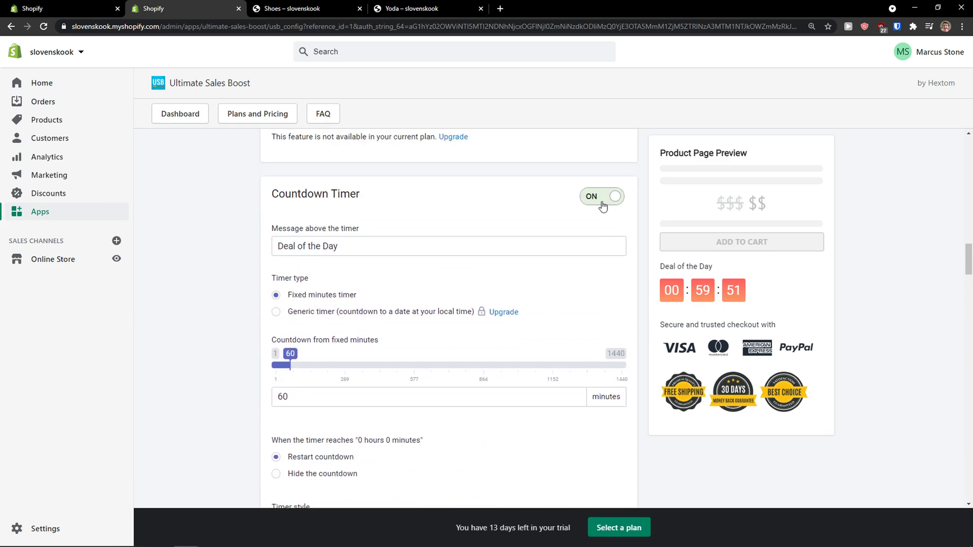
- Turn off the countdown timer and trust badge for this sticker campaign
click(601, 198)
scroll(517, 252, down, 3)
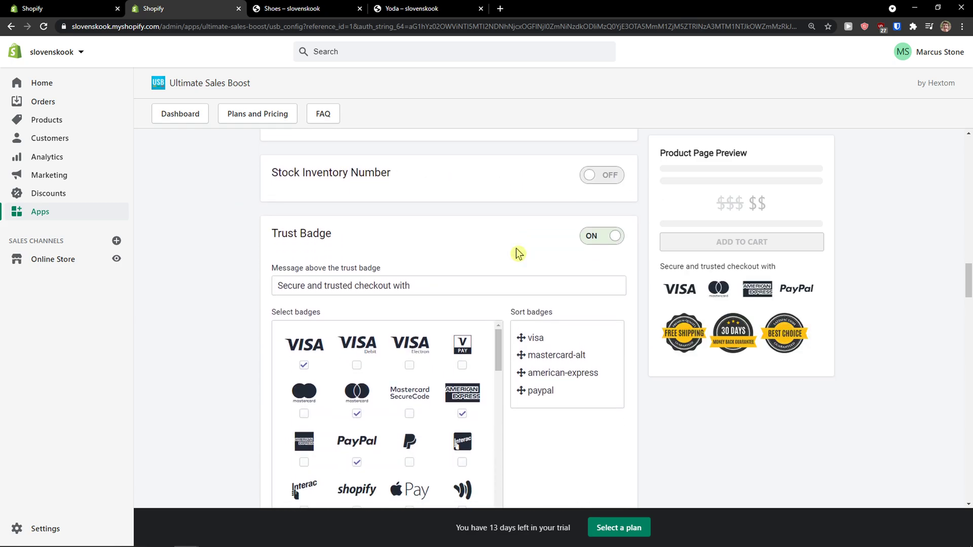
click(588, 179)
scroll(512, 250, up, 1)
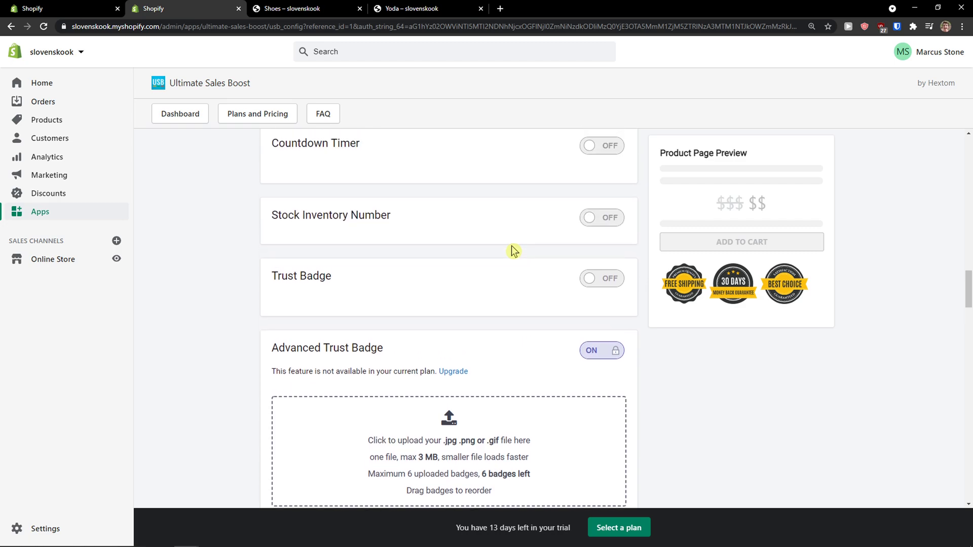
scroll(567, 340, down, 5)
scroll(541, 266, up, 2)
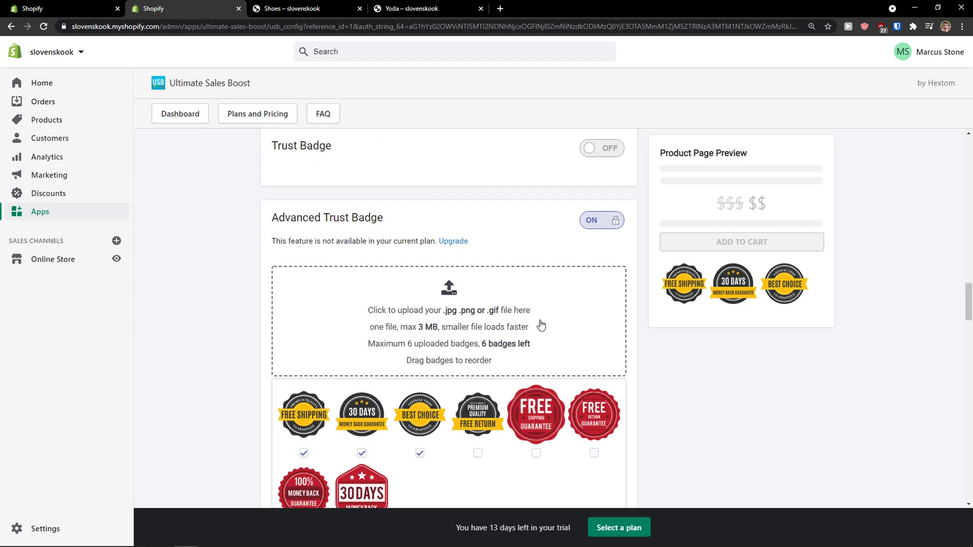
scroll(541, 304, down, 15)
scroll(538, 320, up, 7)
scroll(537, 318, up, 5)
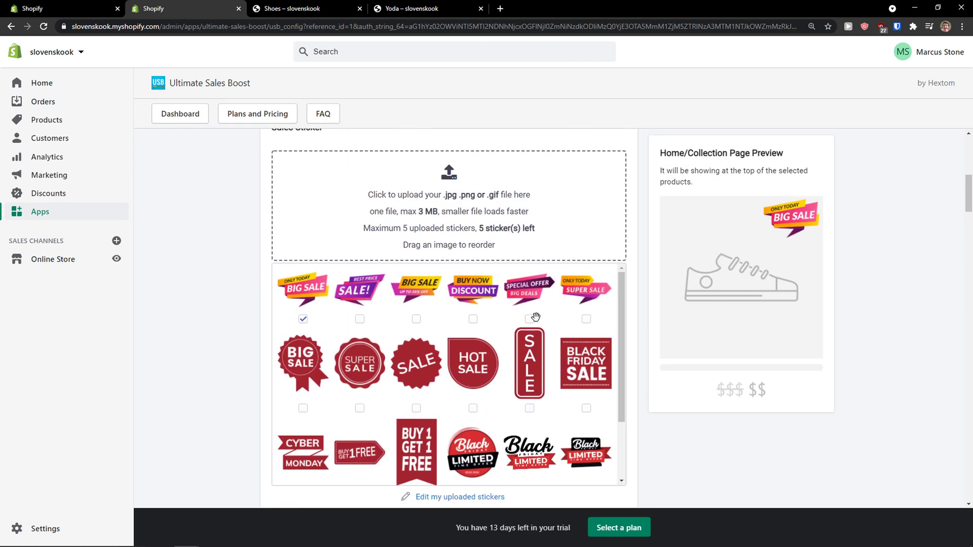
- Choose the red BIG SALE sticker for the product image overlay
click(301, 388)
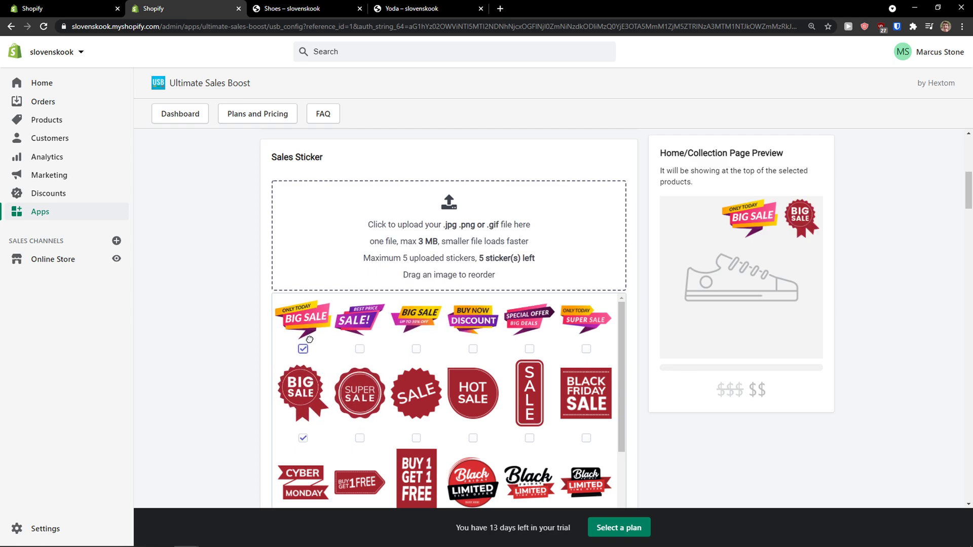
scroll(434, 314, up, 4)
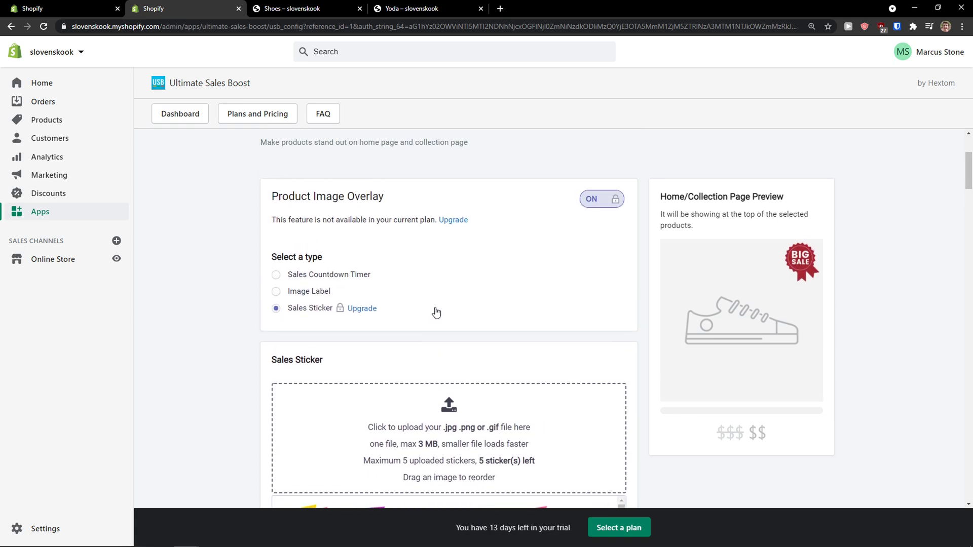
scroll(435, 313, up, 3)
scroll(529, 266, down, 1)
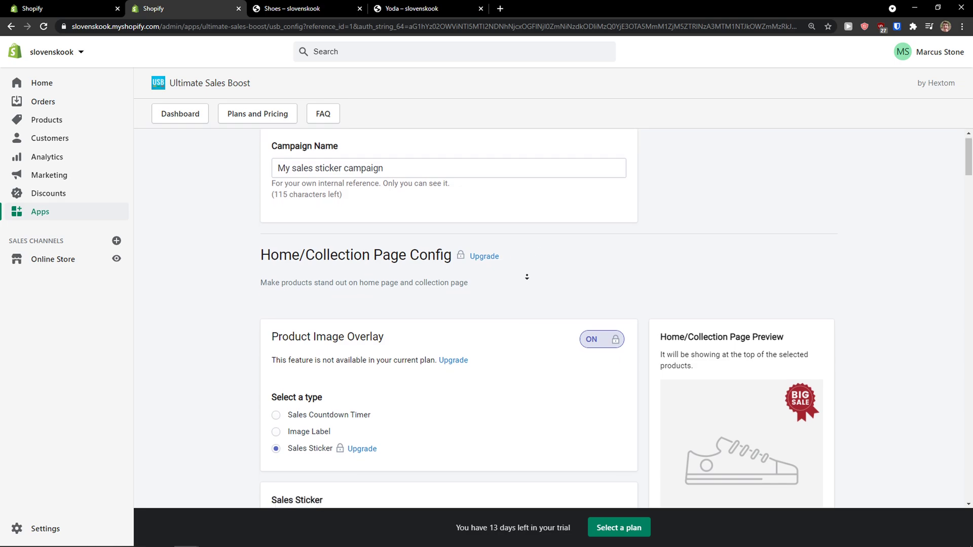
scroll(518, 282, down, 3)
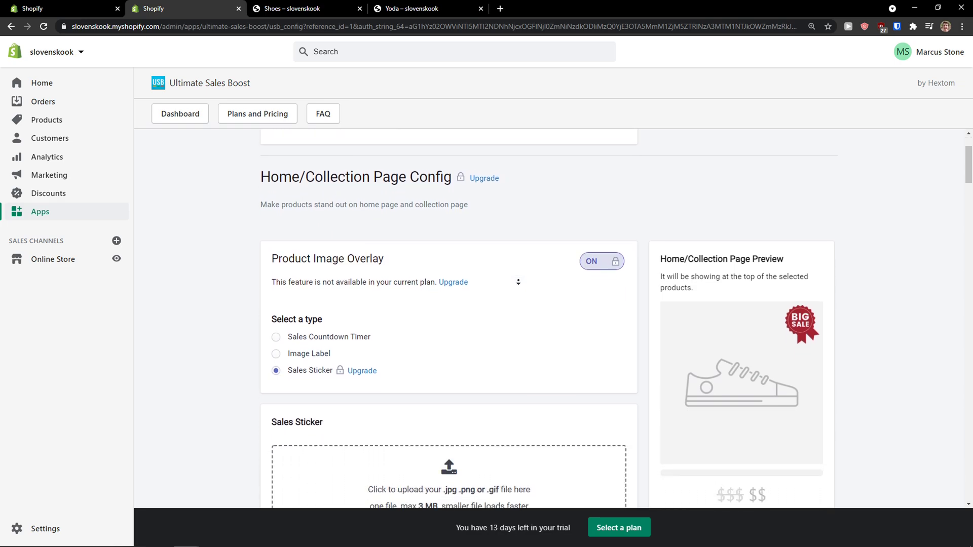
scroll(485, 321, up, 3)
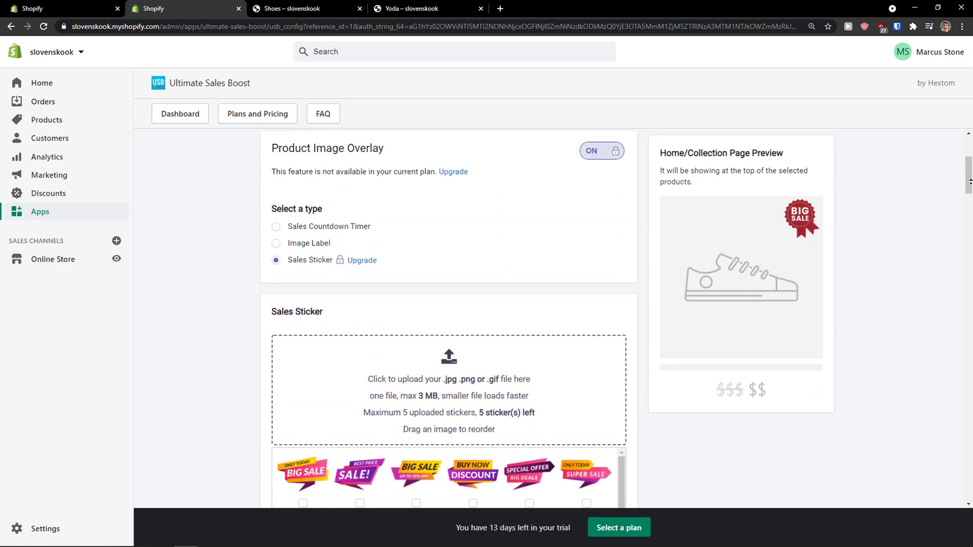
scroll(968, 172, down, 1)
drag(968, 172, 949, 473)
- Target the sticker campaign at manually selected products, adding only Shoes
click(275, 213)
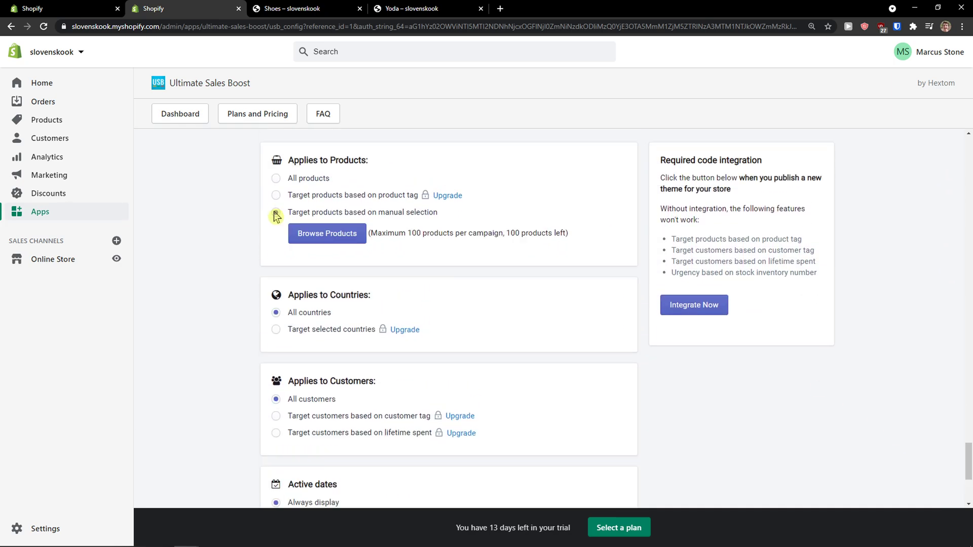
click(320, 234)
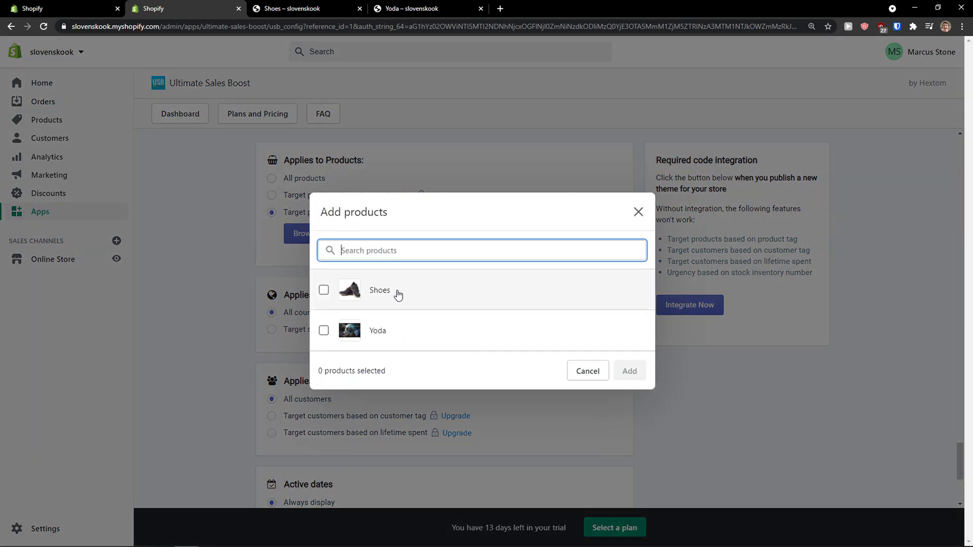
click(323, 290)
click(628, 371)
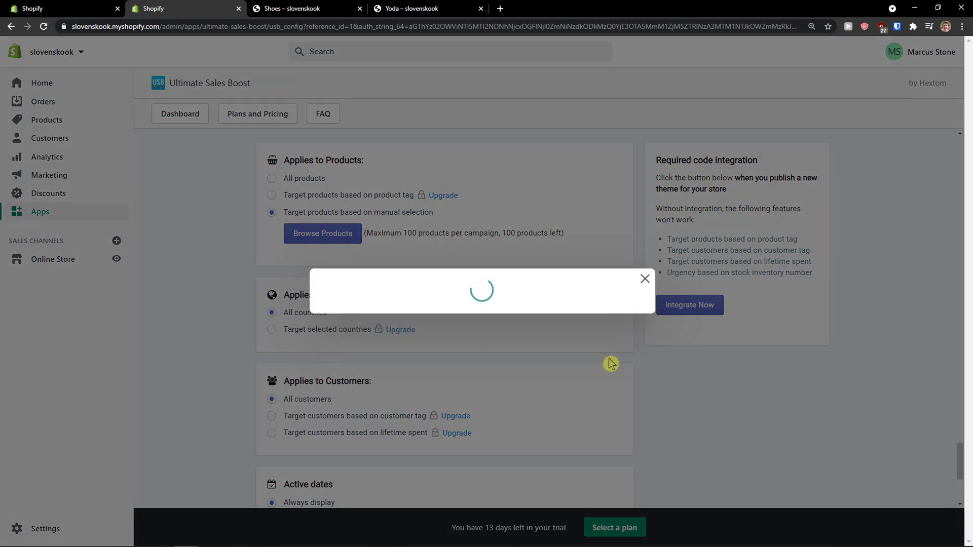
- Save the sales sticker campaign and dismiss the success message
scroll(557, 307, down, 3)
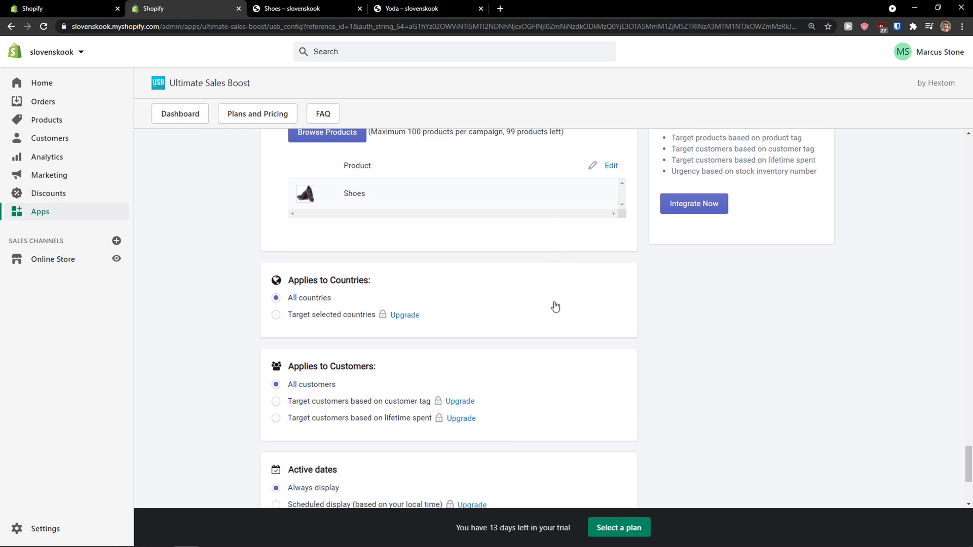
scroll(553, 304, up, 3)
scroll(546, 300, down, 6)
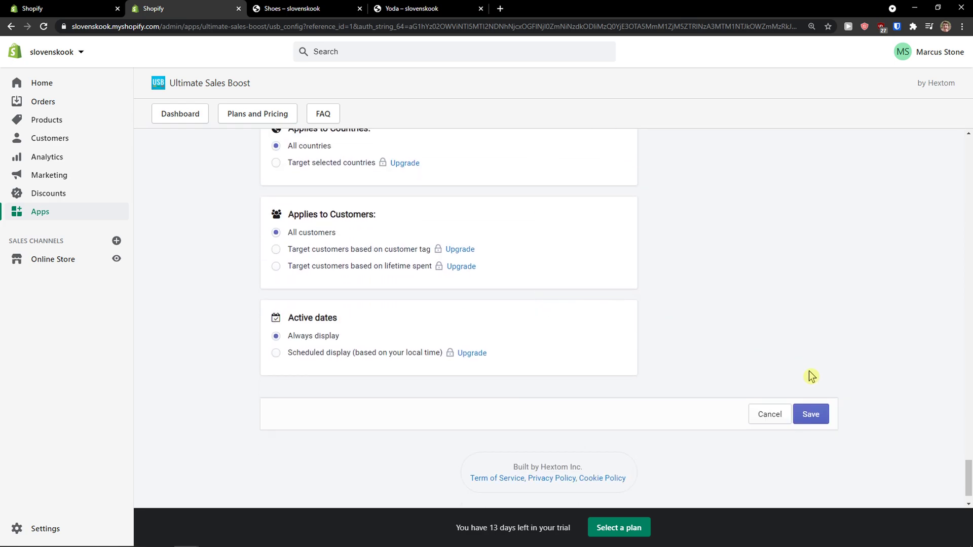
click(814, 419)
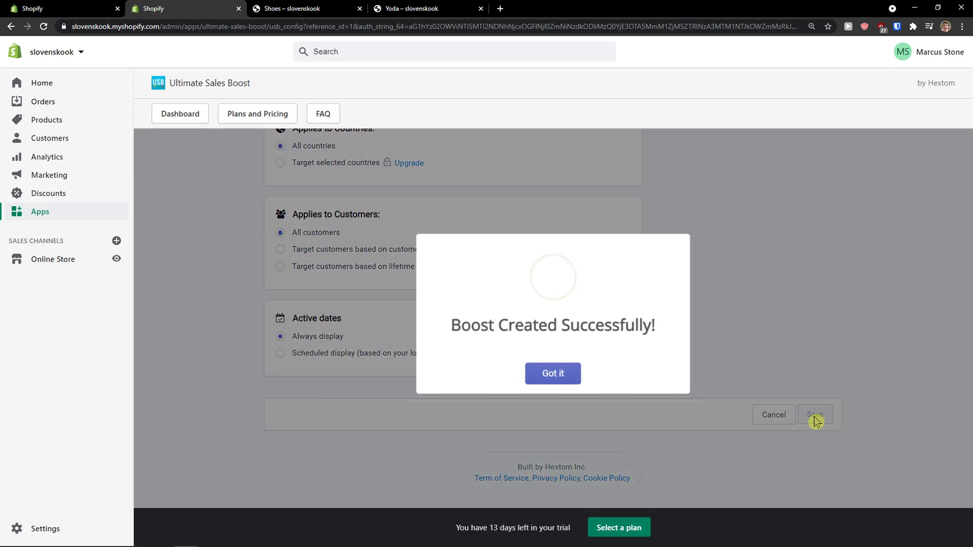
click(542, 373)
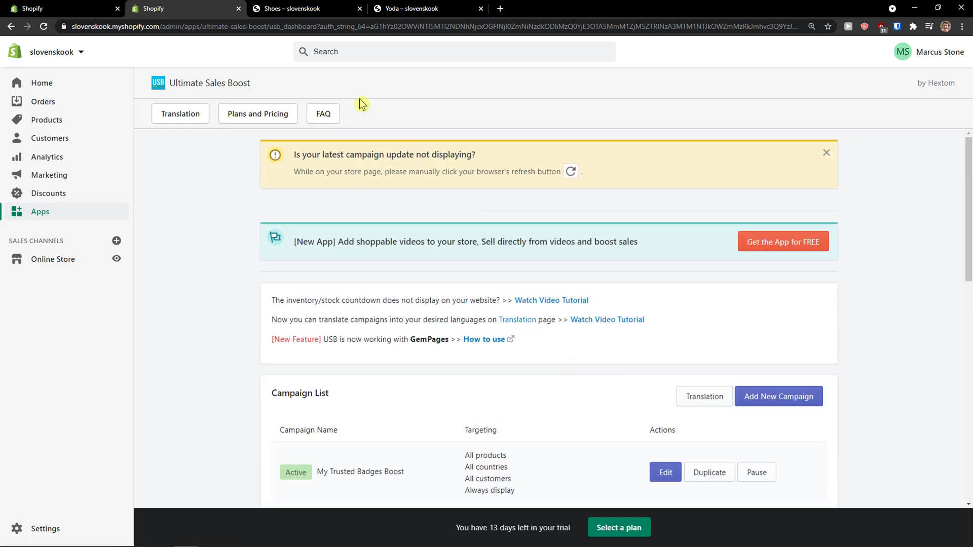
- Check the storefront Catalog, Yoda and Shoes pages for the countdown and trust badges
click(299, 11)
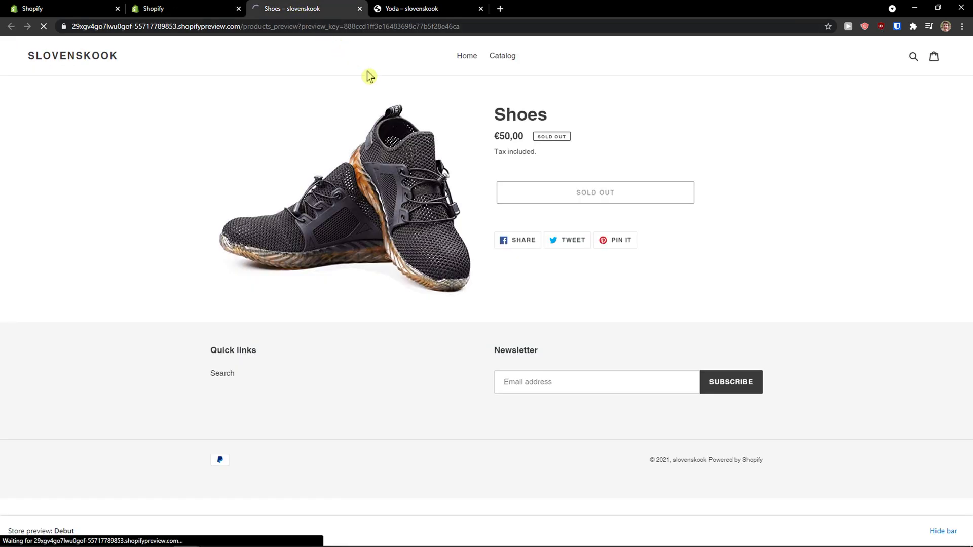
click(498, 60)
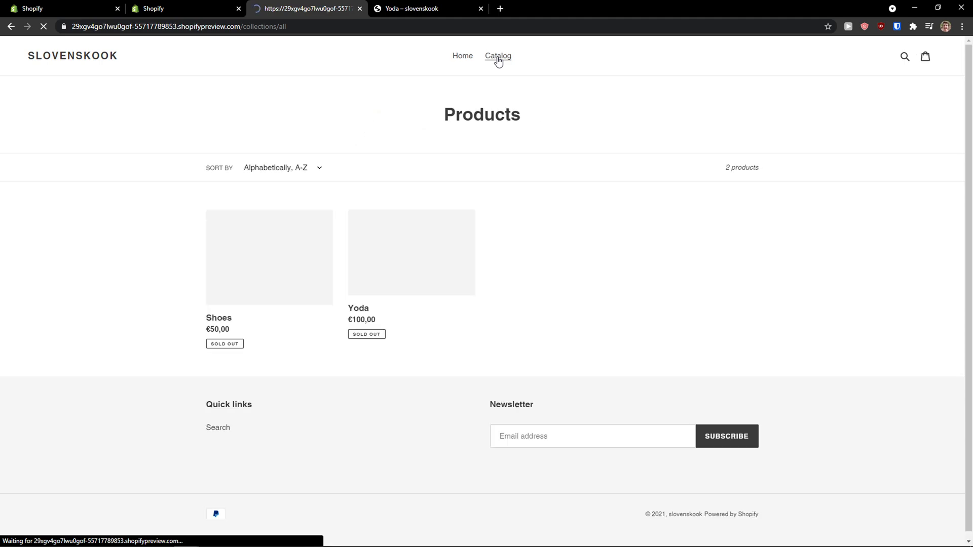
middle_click(406, 252)
middle_click(406, 252)
click(418, 7)
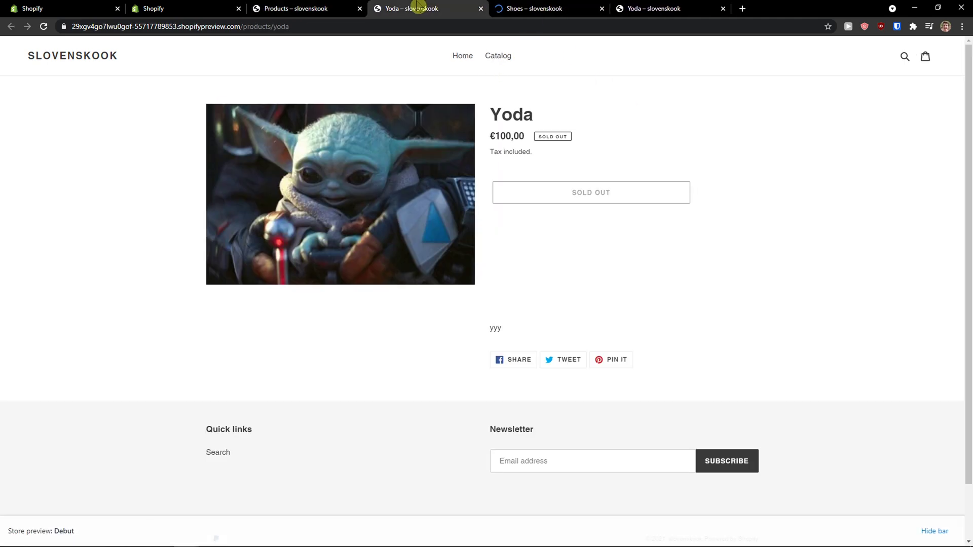
click(532, 8)
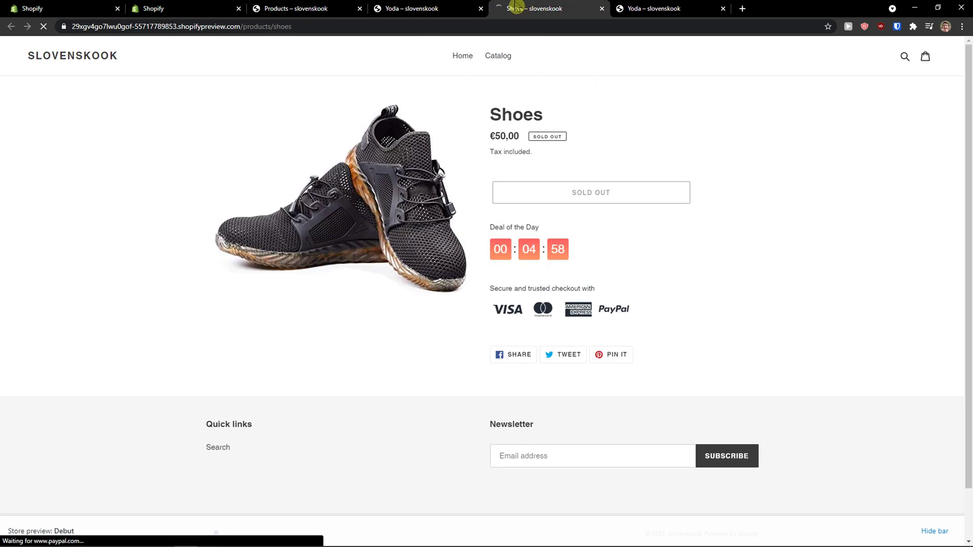
click(416, 8)
click(343, 6)
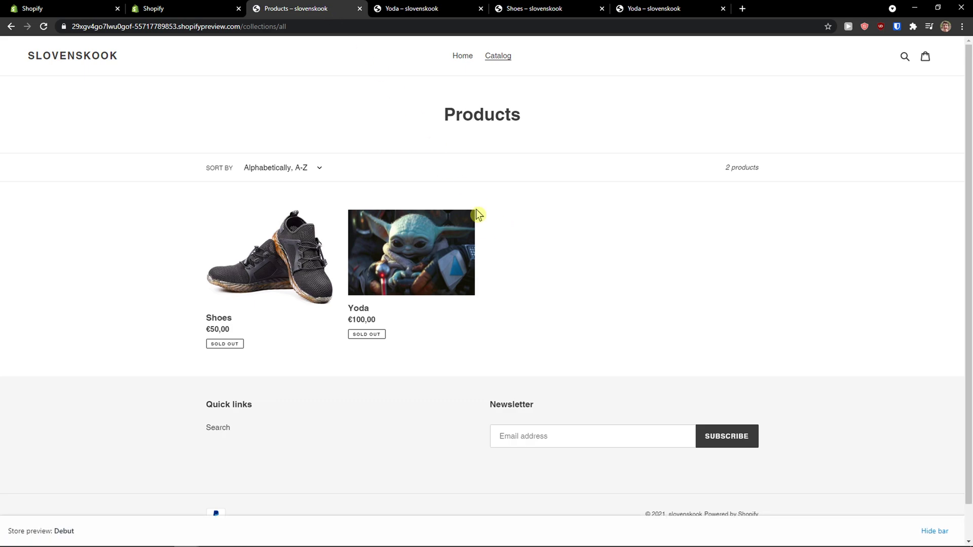
- Back in the Ultimate Sales Boost admin, reopen the sales sticker campaign for editing
click(176, 6)
scroll(281, 164, down, 4)
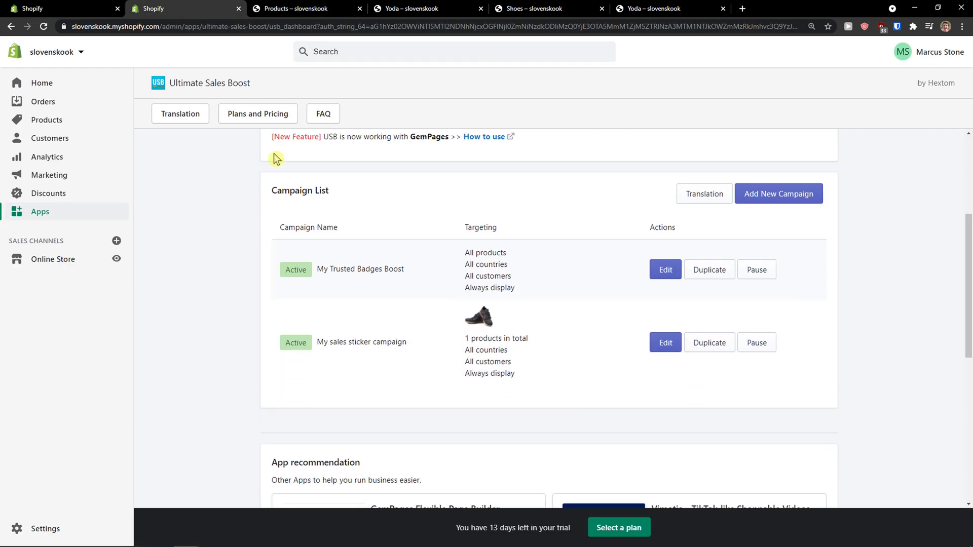
click(665, 343)
scroll(636, 329, down, 6)
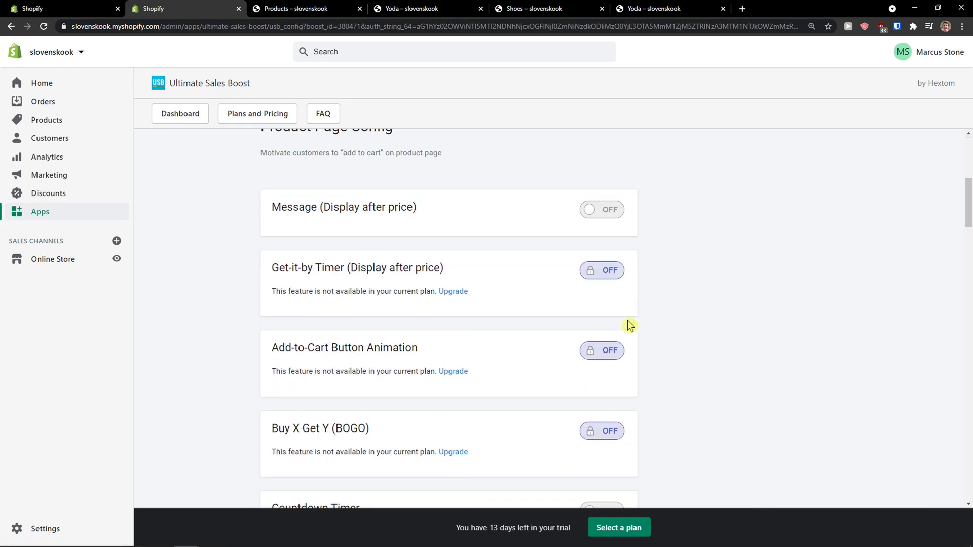
scroll(631, 326, down, 5)
- Revisit the Yoda, catalog and Shoes storefront pages, then return to the campaign settings
click(391, 9)
click(337, 10)
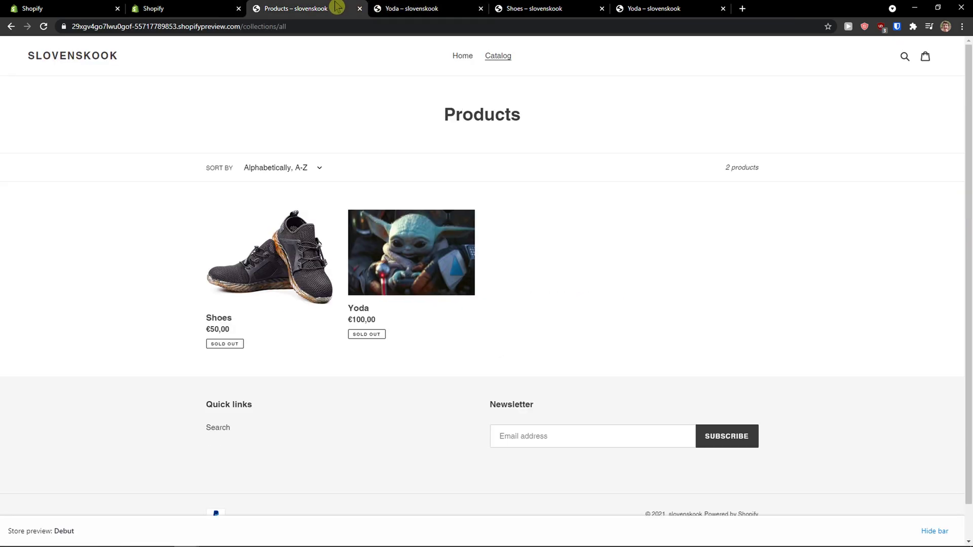
click(286, 257)
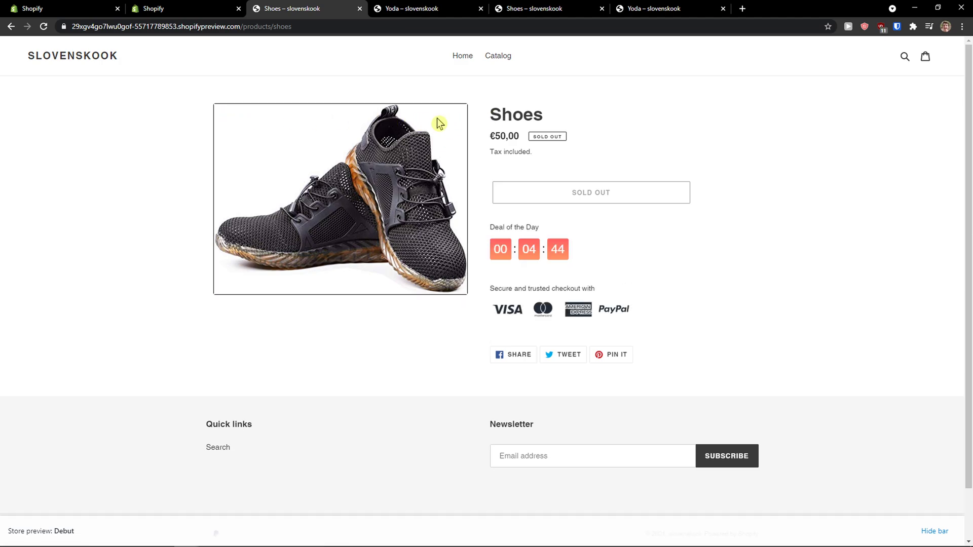
click(205, 10)
scroll(434, 257, up, 15)
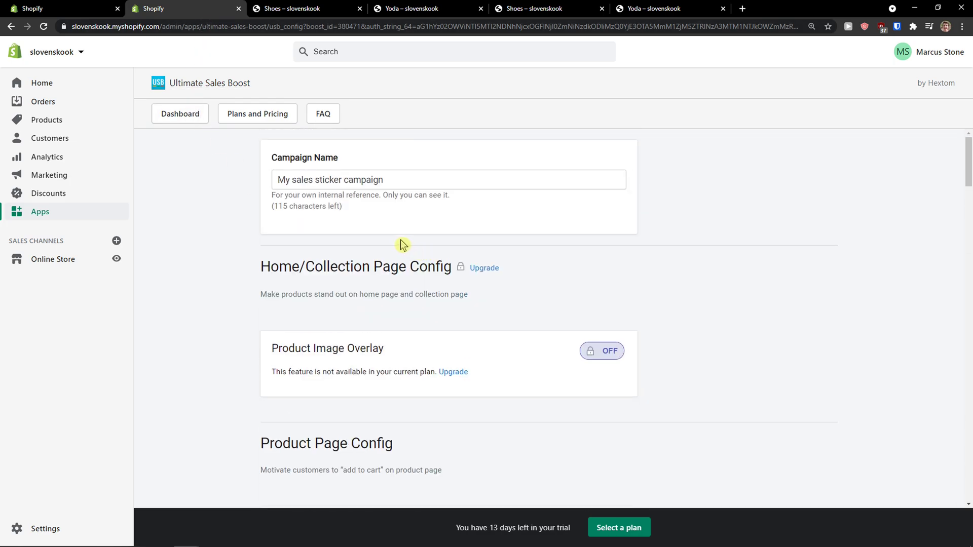
- Open the Ultimate Sales Boost app from the installed Apps list
click(75, 211)
scroll(270, 194, down, 2)
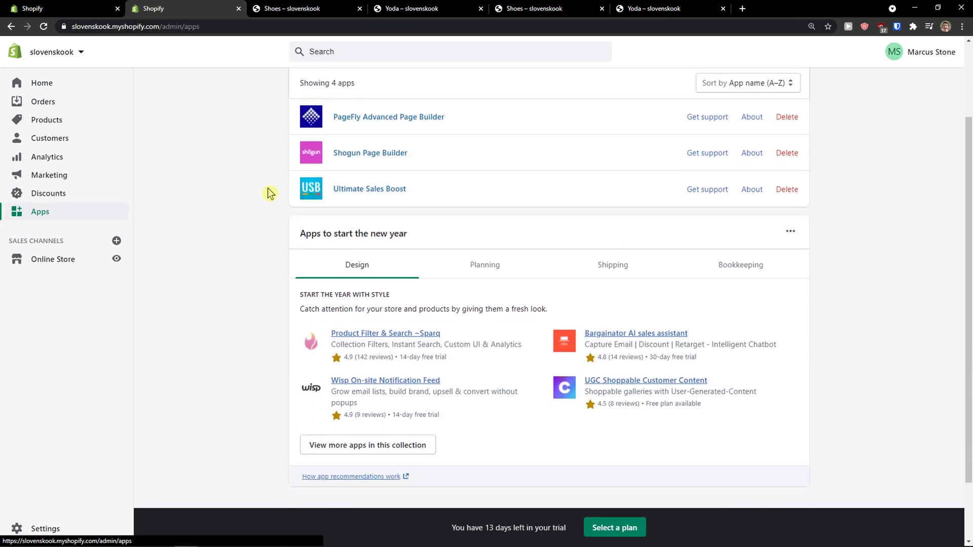
scroll(264, 188, up, 1)
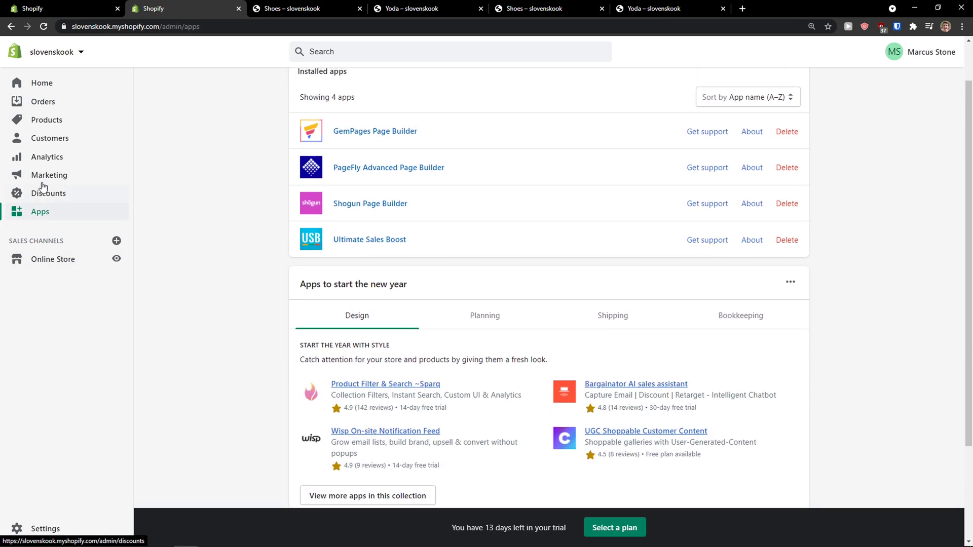
click(373, 241)
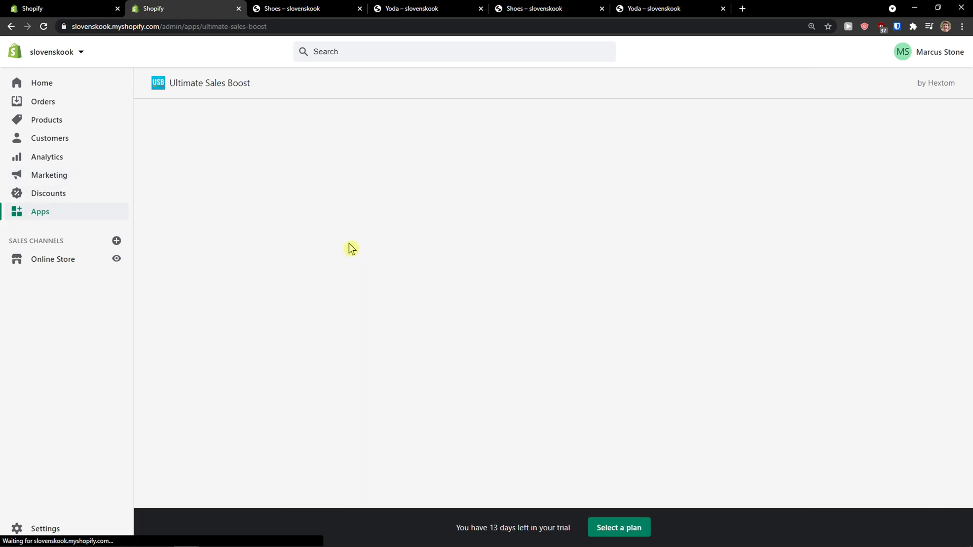
- Review both active campaigns, then start a new campaign to browse the Templates gallery
scroll(284, 246, down, 3)
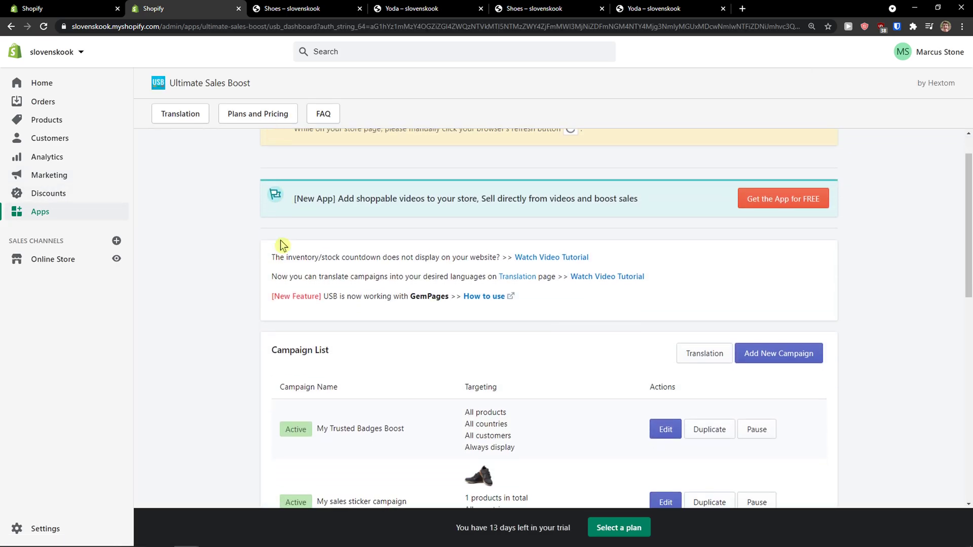
scroll(282, 244, down, 2)
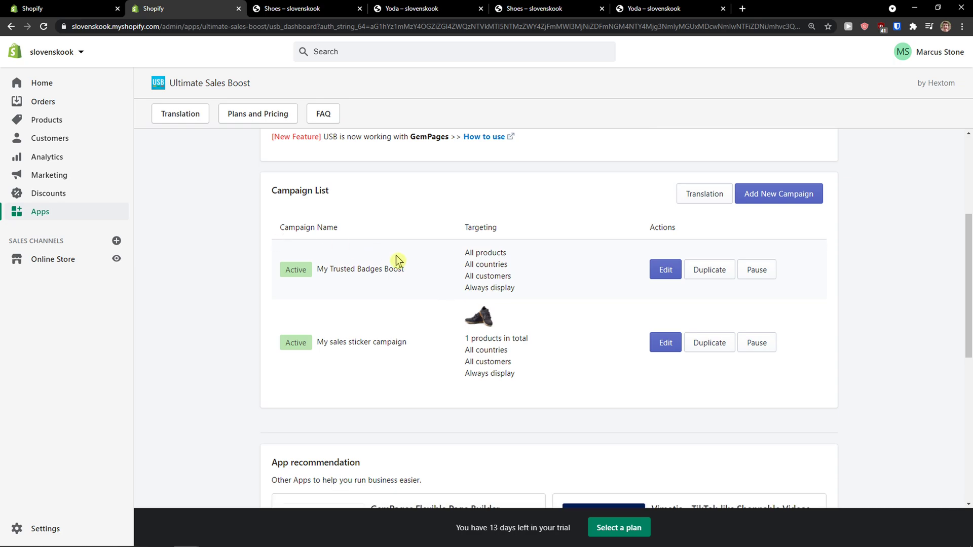
click(754, 200)
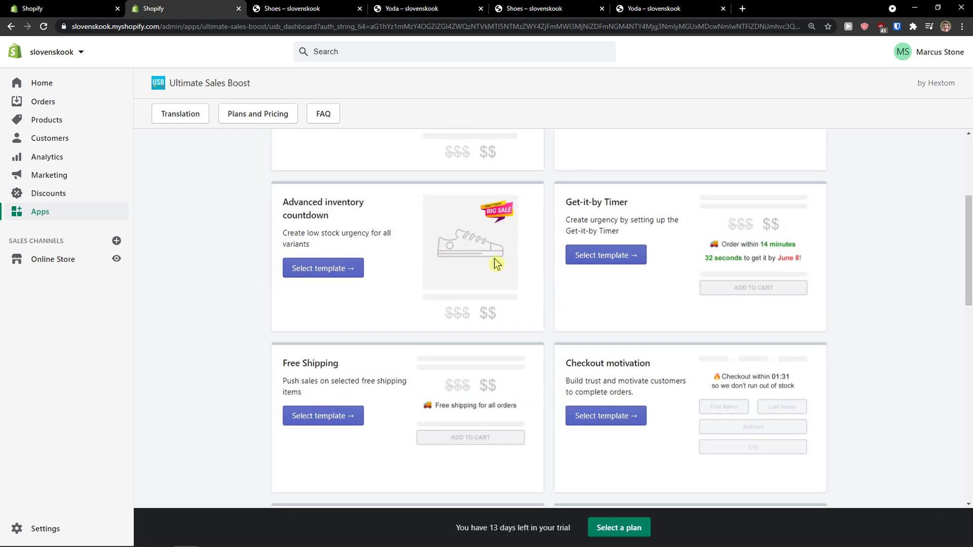
scroll(557, 276, down, 2)
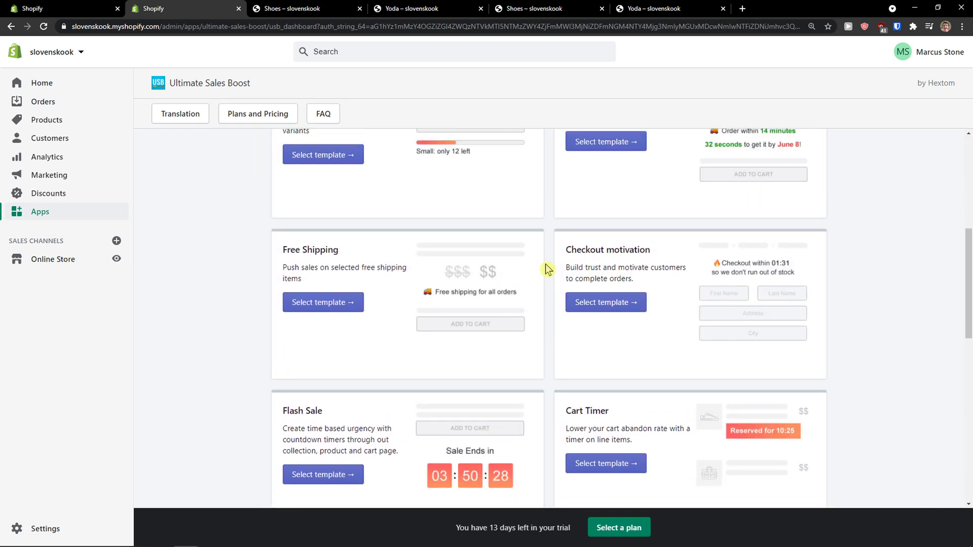
scroll(546, 269, up, 5)
scroll(544, 268, up, 1)
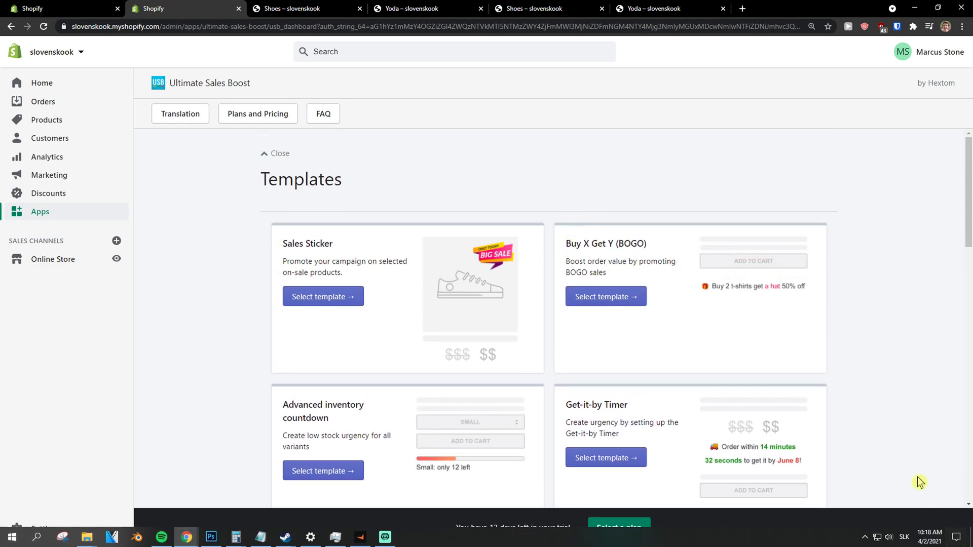
mouse_move(642, 543)
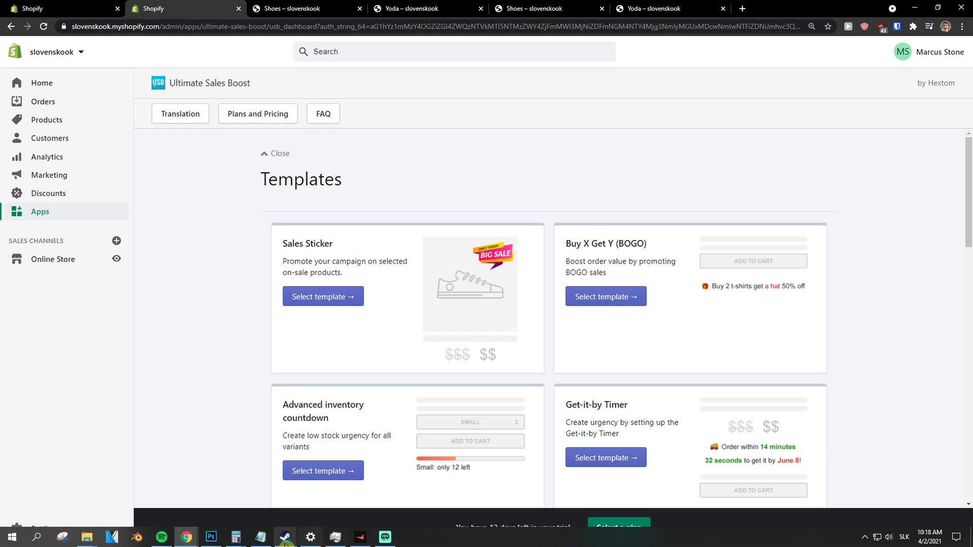